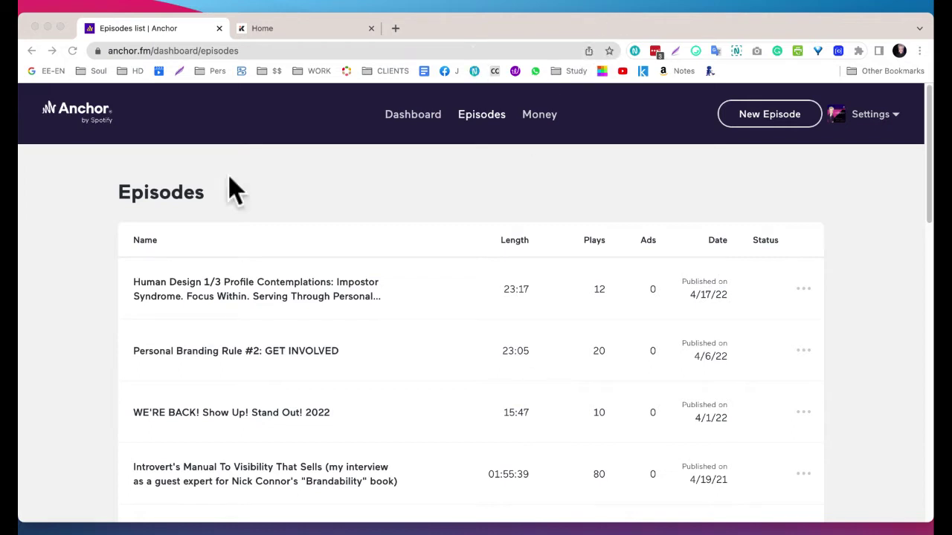
# Start creating a new episode with the option to record, edit and enhance audio
pyautogui.click(121, 493)
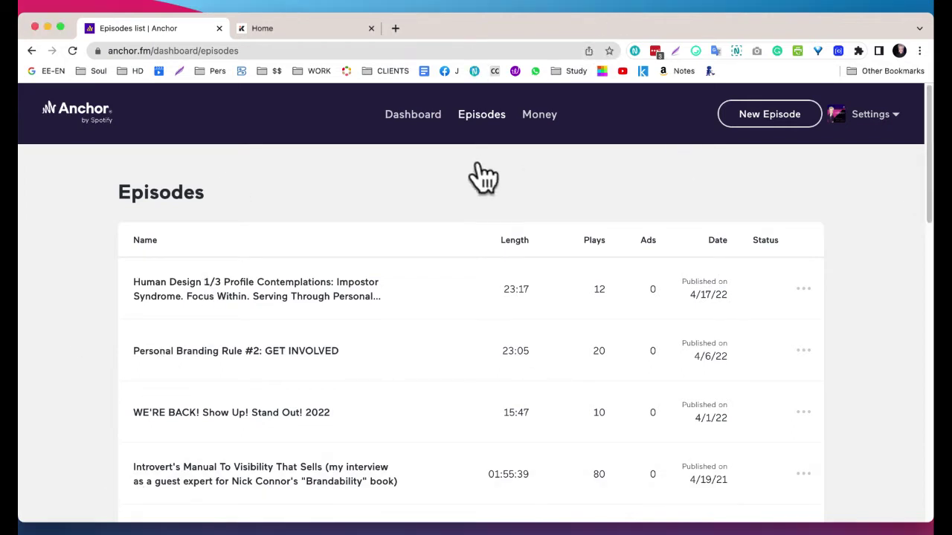
pyautogui.click(731, 117)
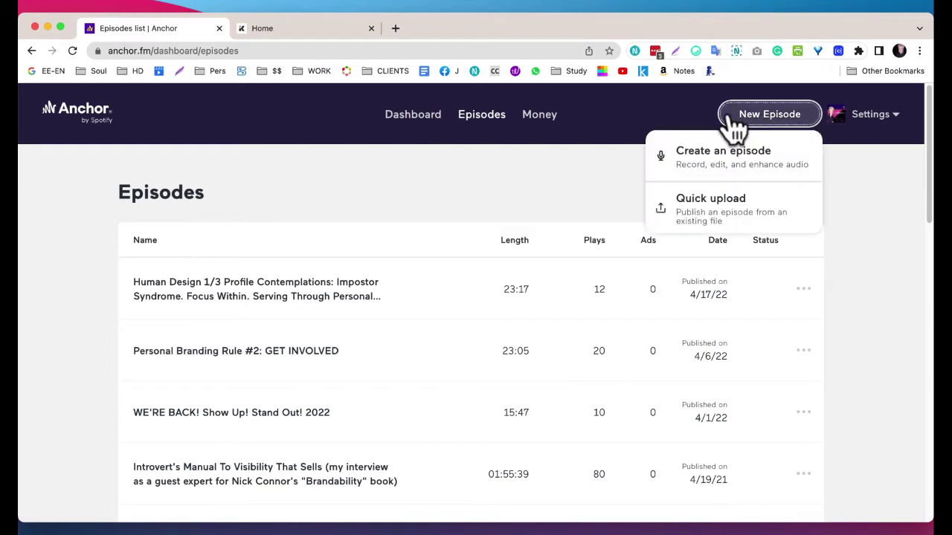
pyautogui.click(712, 185)
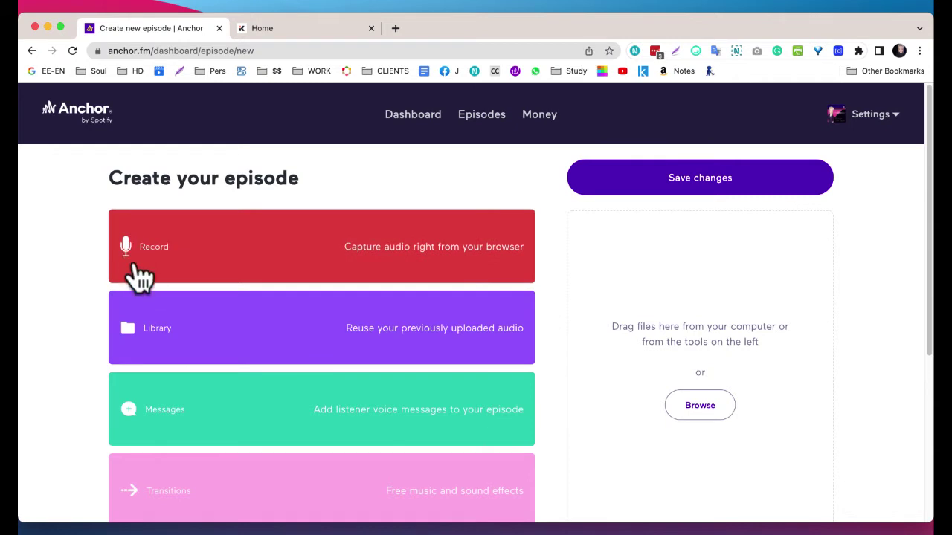
# Search the audio library for "welcome" and add the "Welcome To Show Up! Stand Out!" segment to the episode
pyautogui.click(223, 334)
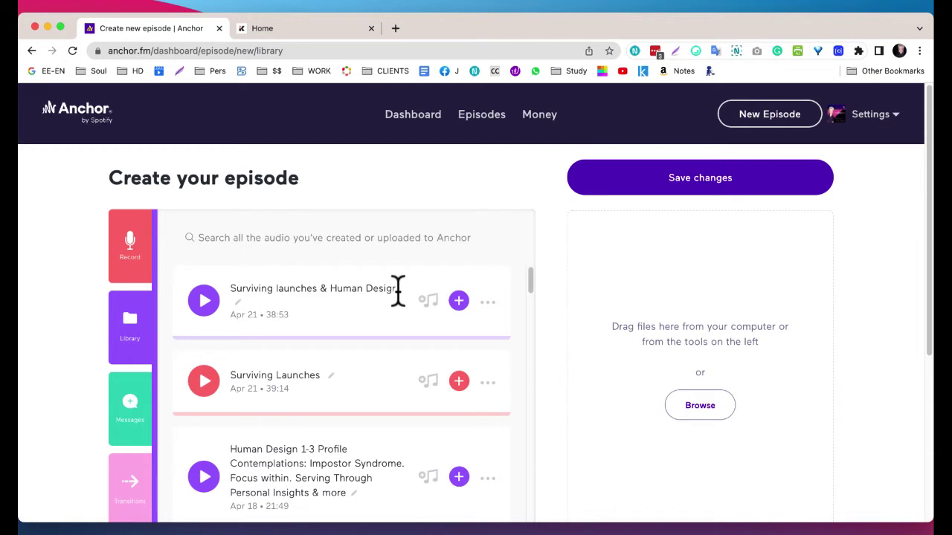
pyautogui.click(307, 237)
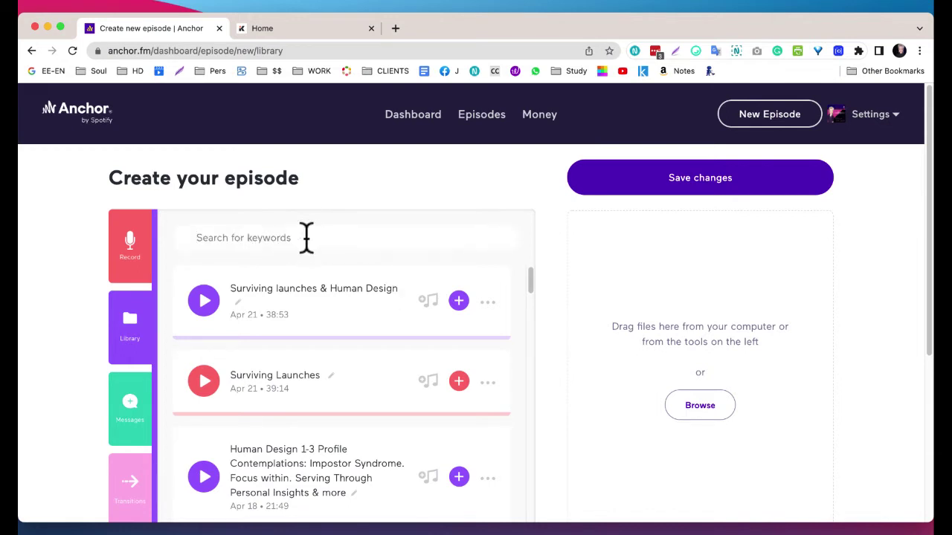
pyautogui.write('welcome')
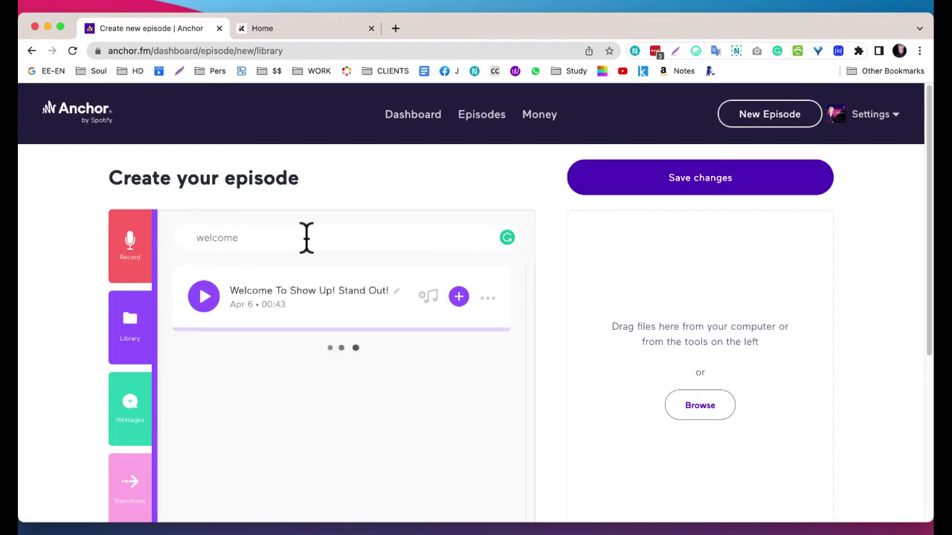
pyautogui.click(458, 298)
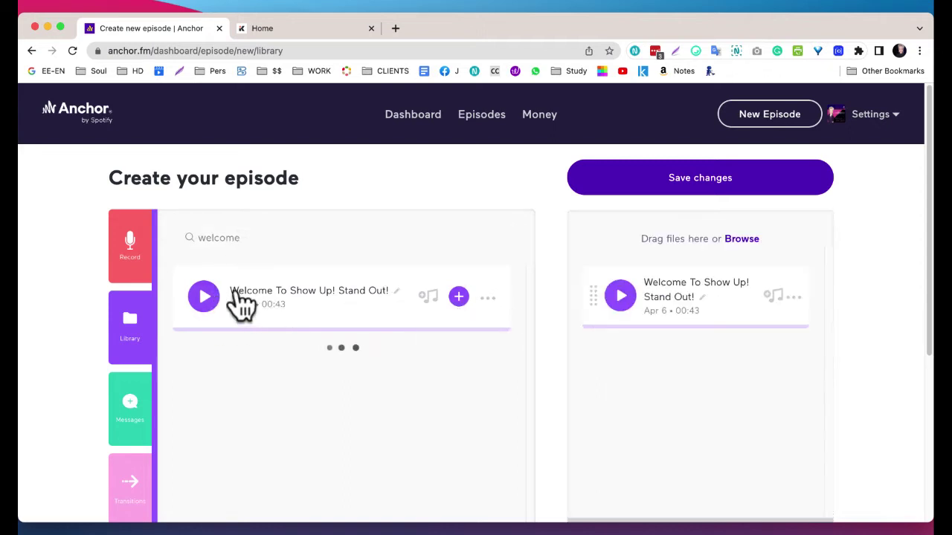
# Search the audio library for "thank" and add the Apr 11 "Thank you for listening to Show Up! Stand Out!" segment to the episode
pyautogui.click(251, 239)
pyautogui.moveTo(251, 242); pyautogui.dragTo(192, 237)
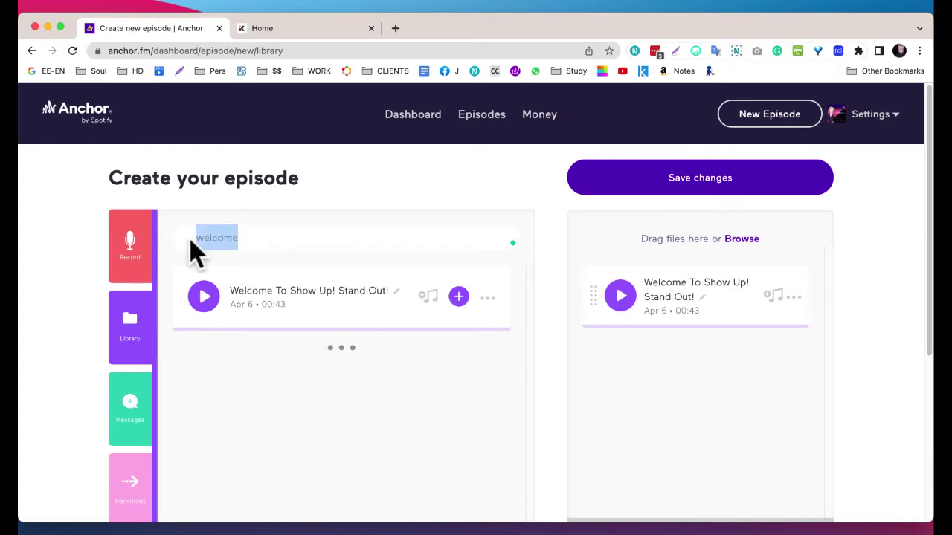
pyautogui.write('tank')
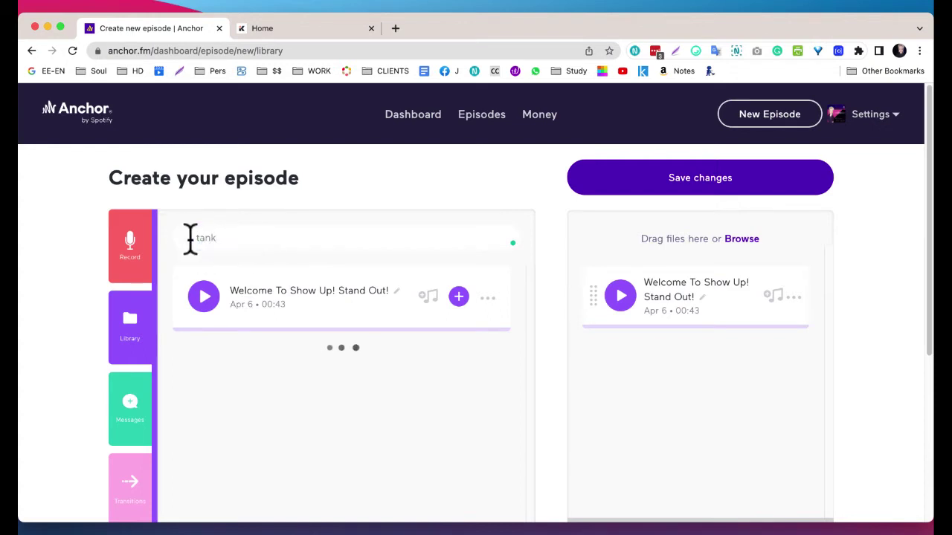
pyautogui.press('BackSpace')
pyautogui.press('BackSpace')
pyautogui.press('BackSpace')
pyautogui.write('hank')
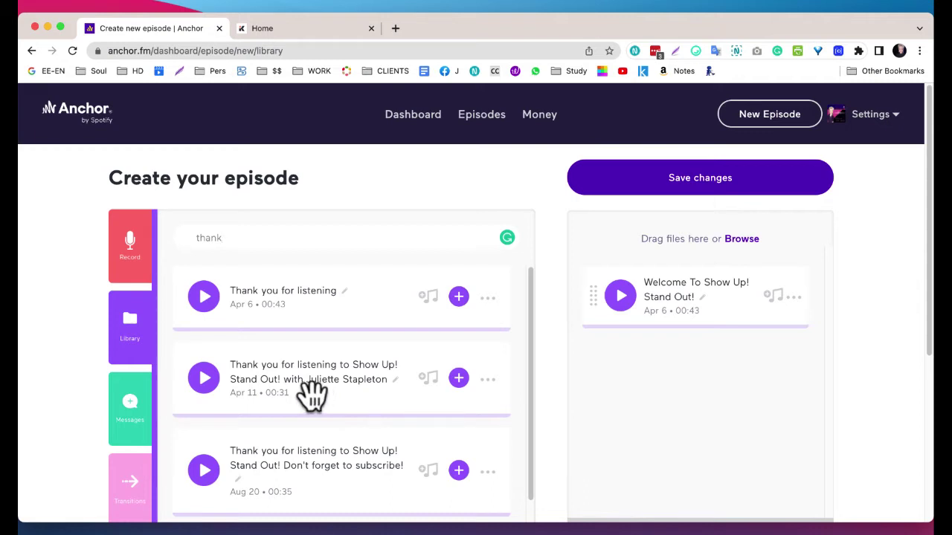
pyautogui.click(459, 379)
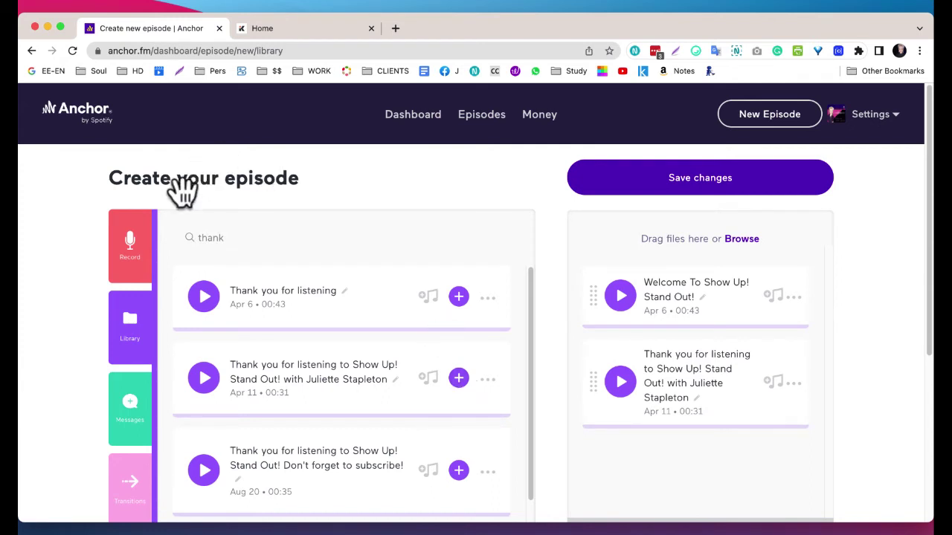
# Upload "Surviving launches & Human Design.mp3" from the Downloads folder and place it between the welcome and thank-you segments
pyautogui.click(741, 238)
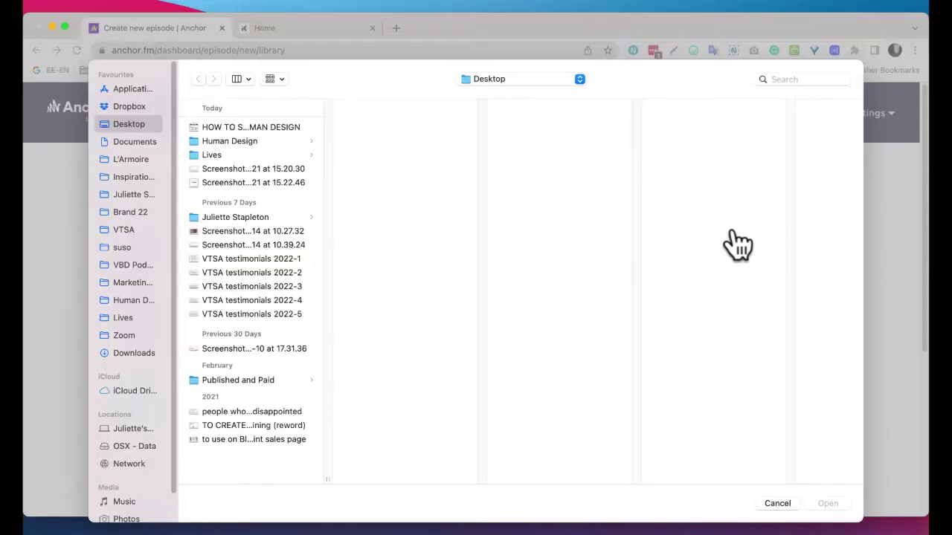
pyautogui.click(142, 355)
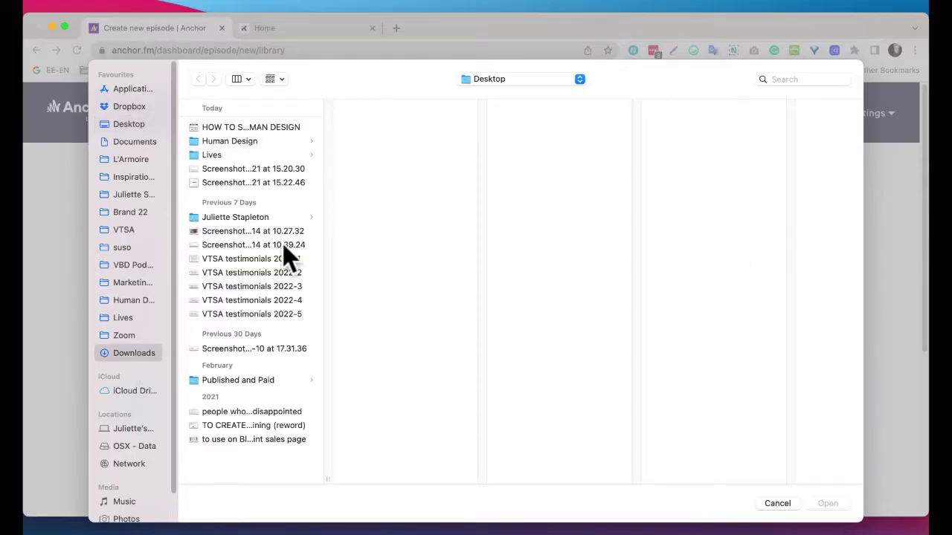
pyautogui.click(252, 169)
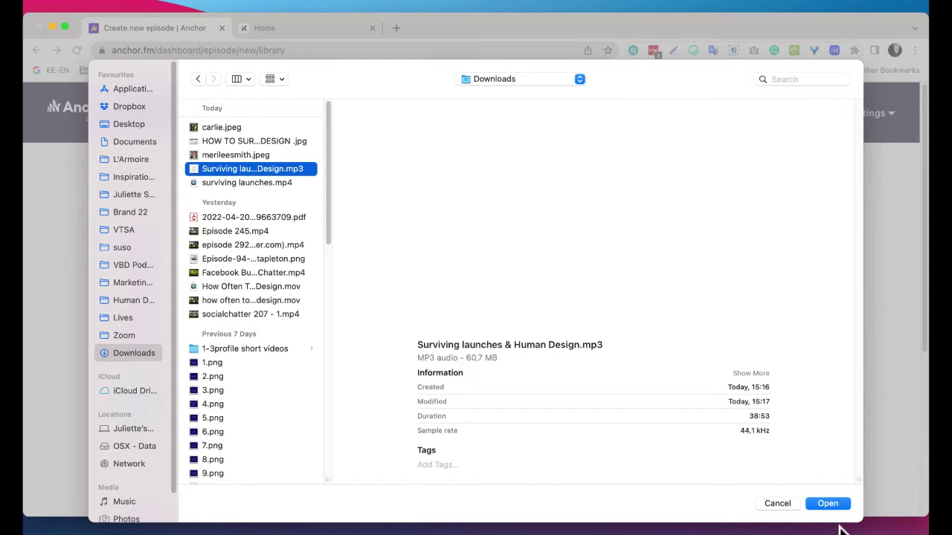
pyautogui.click(829, 506)
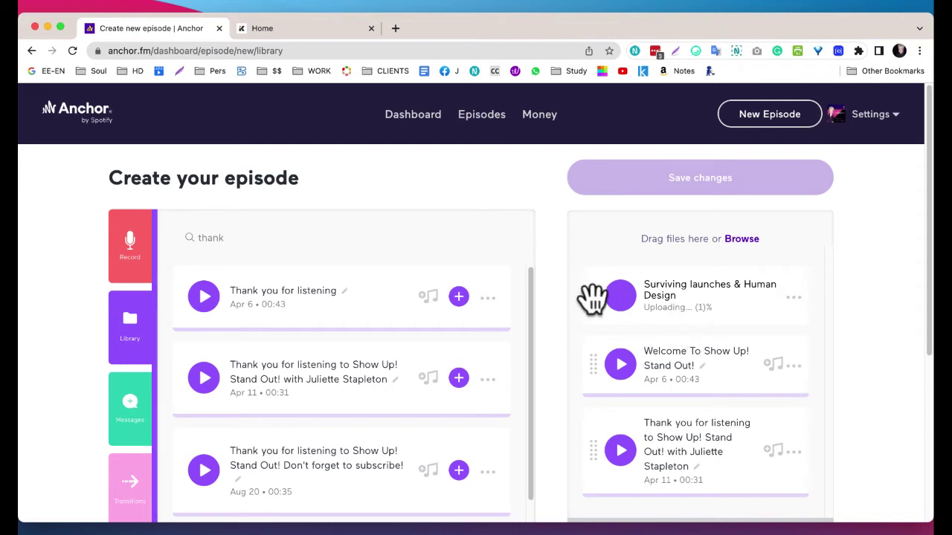
pyautogui.moveTo(592, 298); pyautogui.dragTo(601, 356)
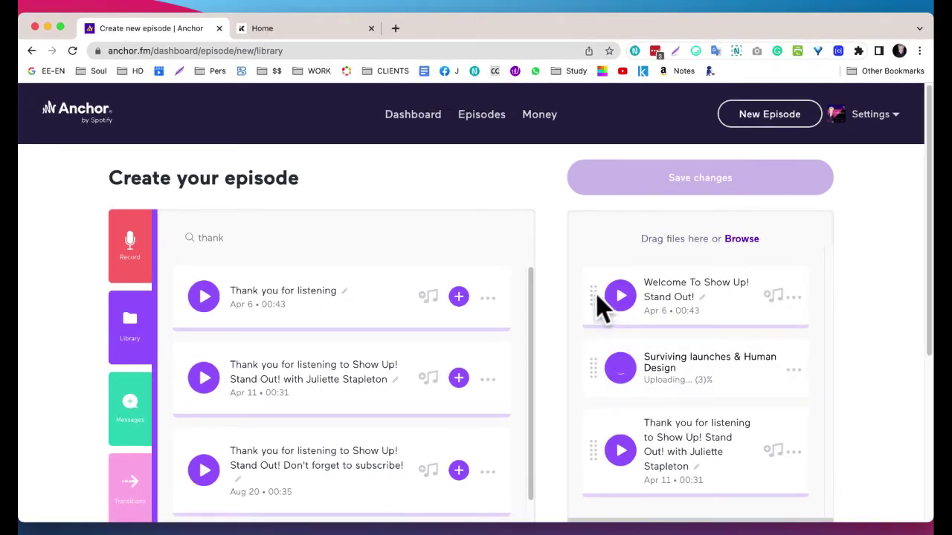
pyautogui.moveTo(597, 306); pyautogui.dragTo(583, 340)
pyautogui.scroll(-3, 901, 379)
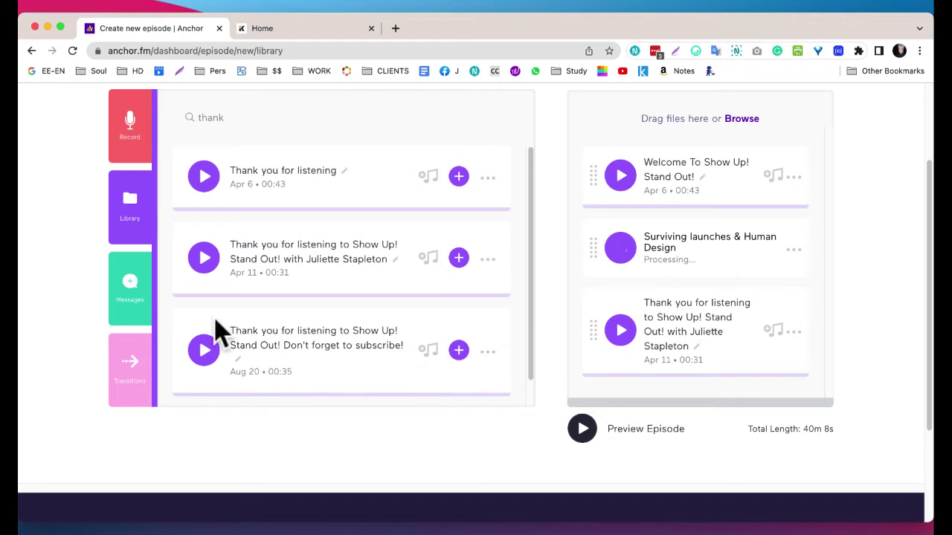
pyautogui.click(489, 352)
pyautogui.scroll(-1, 404, 398)
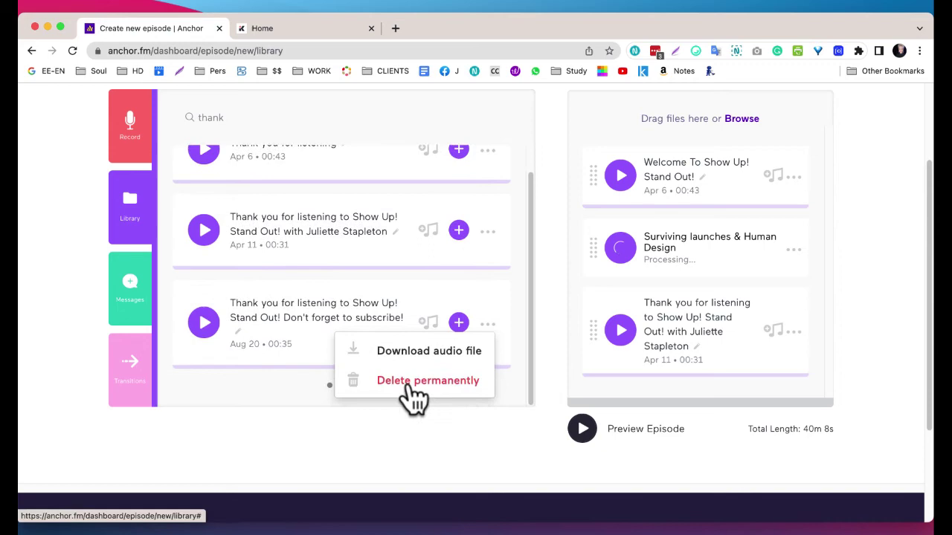
pyautogui.click(425, 382)
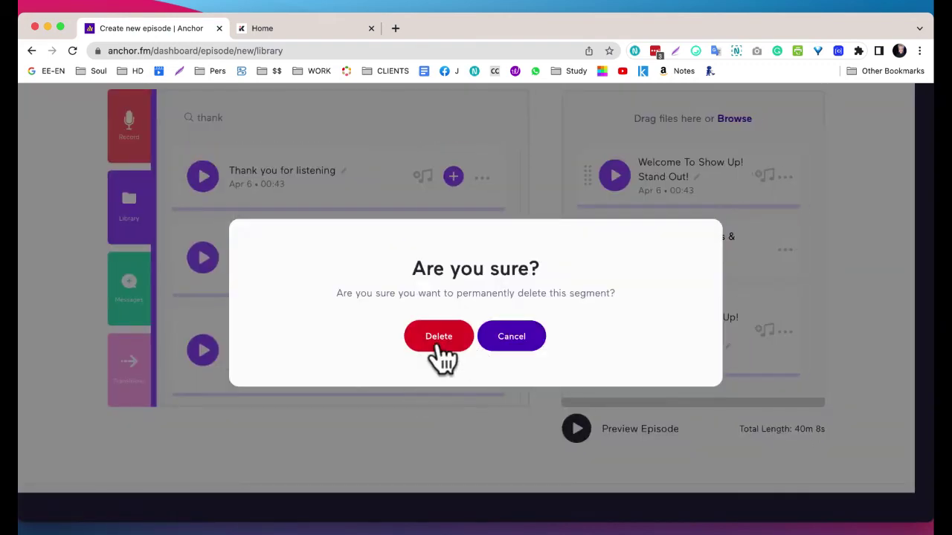
pyautogui.click(506, 343)
pyautogui.scroll(3, 464, 346)
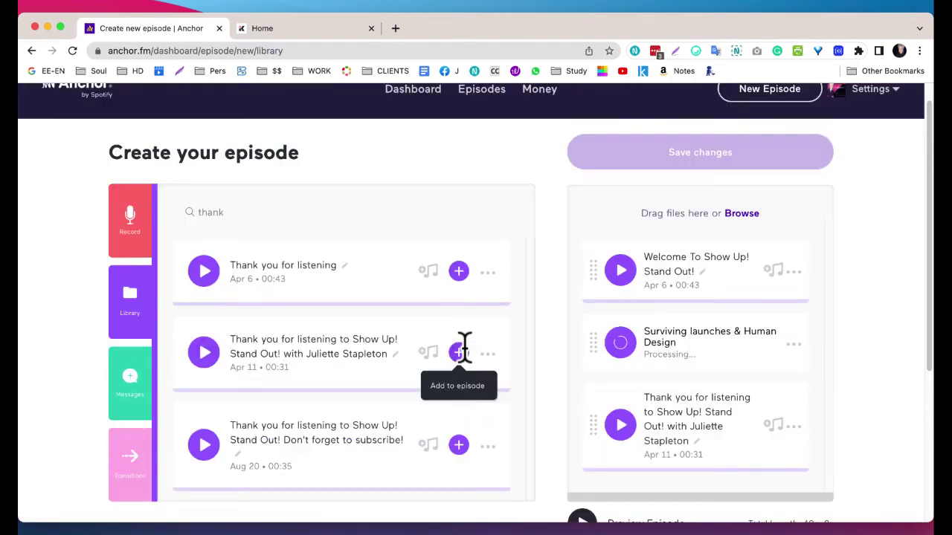
# Rename the uploaded segment "Surviving Launches & Human Design | with visibility strategist" followed by the host's full name, and save the episode's audio changes
pyautogui.scroll(-3, 926, 279)
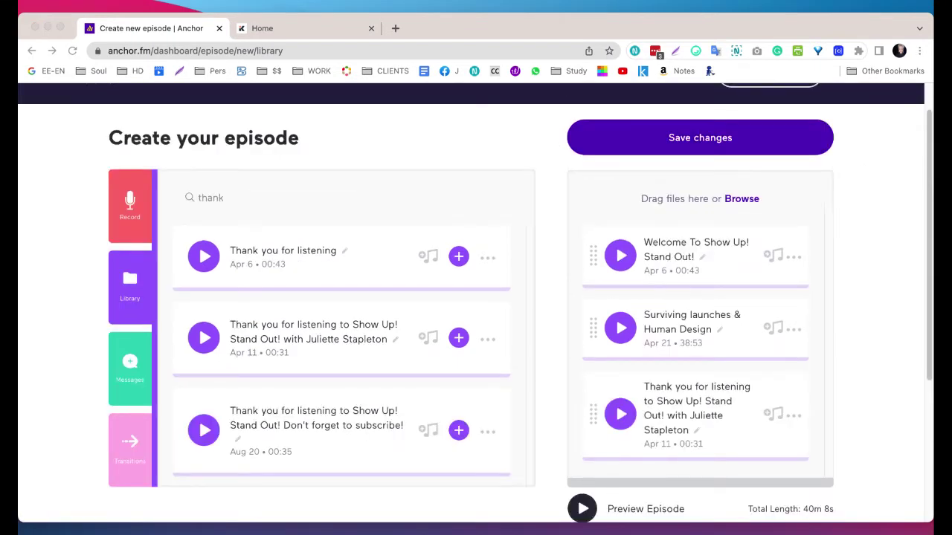
pyautogui.click(729, 323)
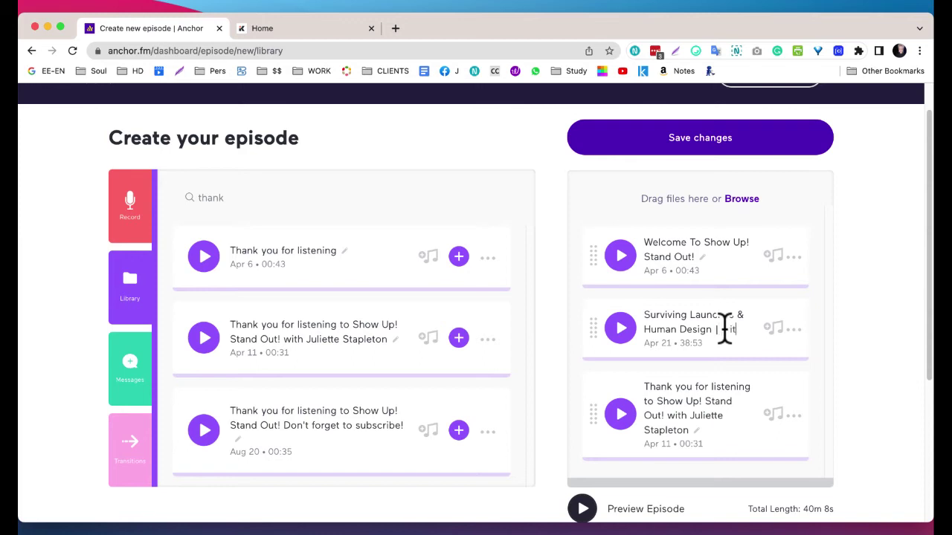
pyautogui.write('visibil')
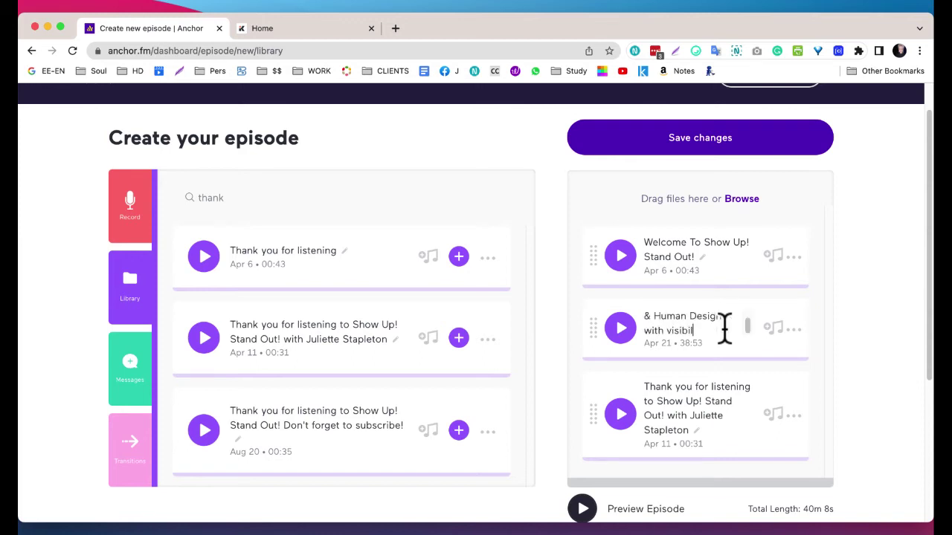
pyautogui.write('ity strategist Juliet')
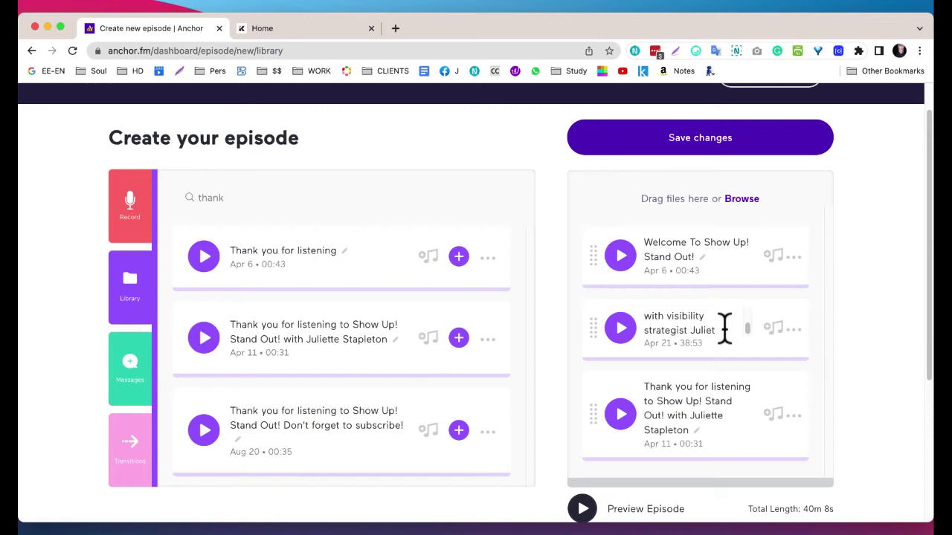
pyautogui.write('te Stapleton')
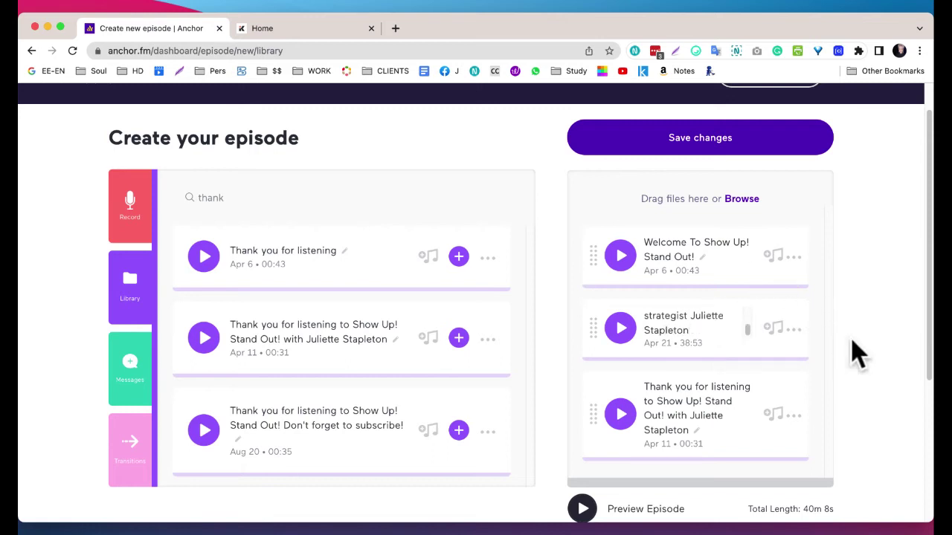
pyautogui.click(876, 366)
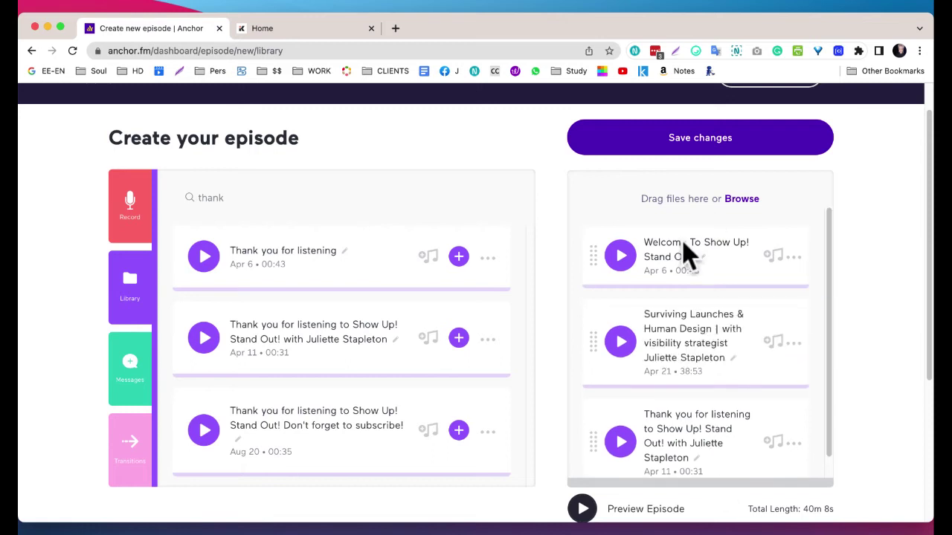
pyautogui.click(685, 146)
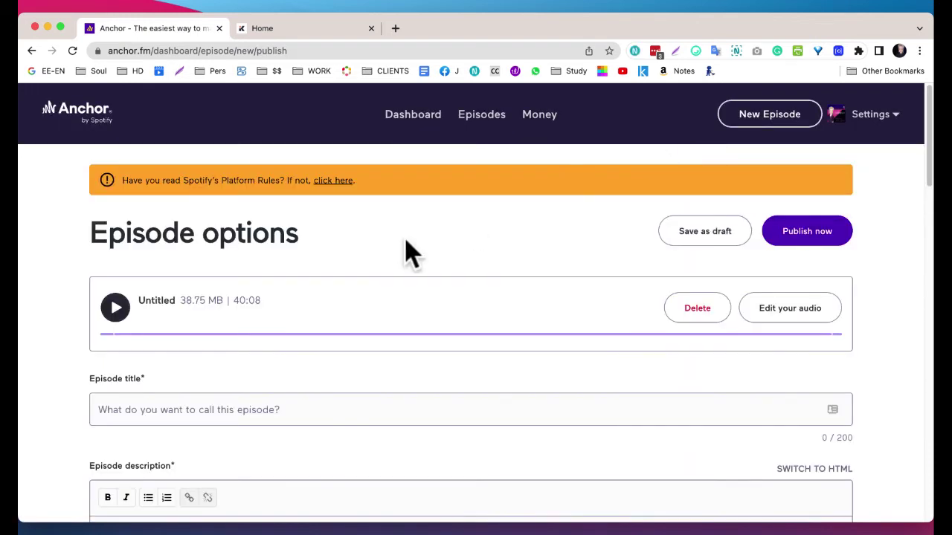
# Set the episode title to "How To Survive Online Launches (with Human Design)"
pyautogui.scroll(-1, 410, 253)
pyautogui.scroll(-1, 410, 253)
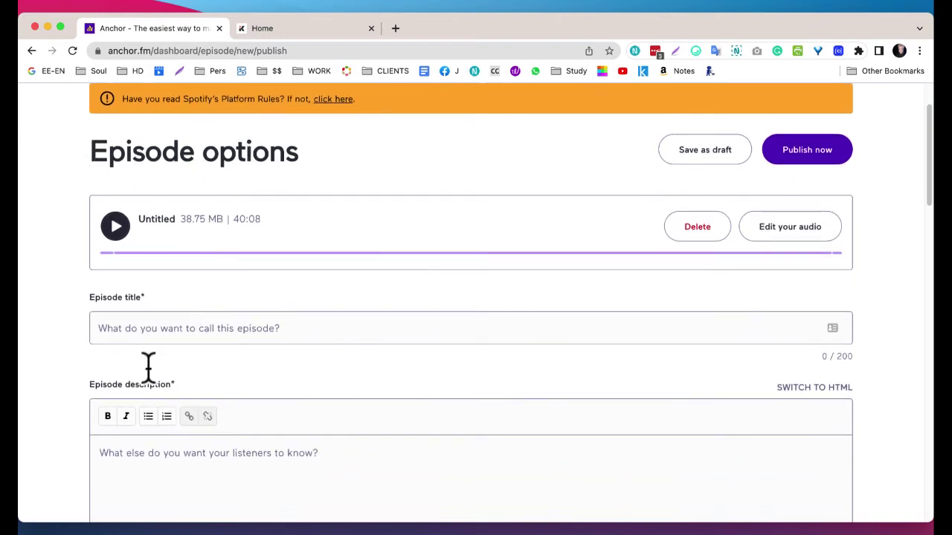
pyautogui.click(128, 328)
pyautogui.write('How ')
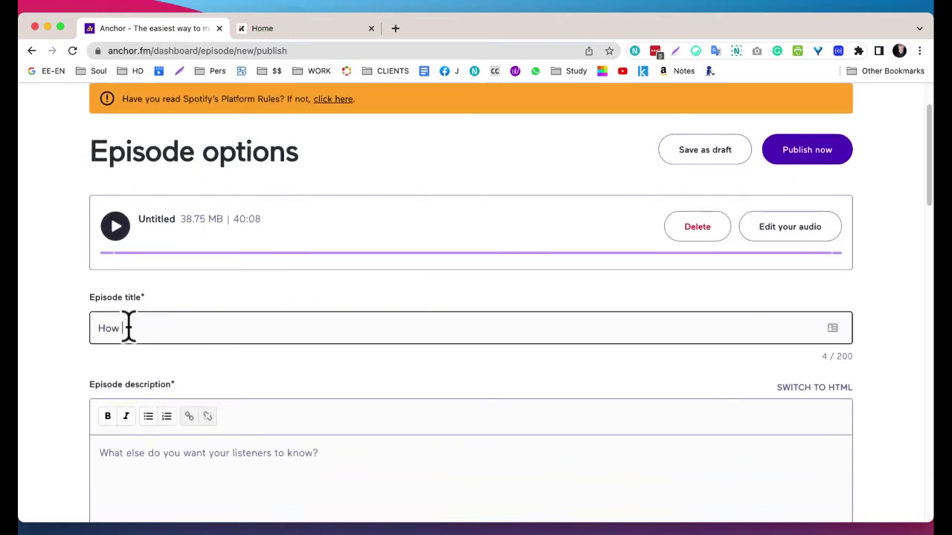
pyautogui.write('to Survive Launches')
pyautogui.click(174, 327)
pyautogui.write('o Survive Online Launches')
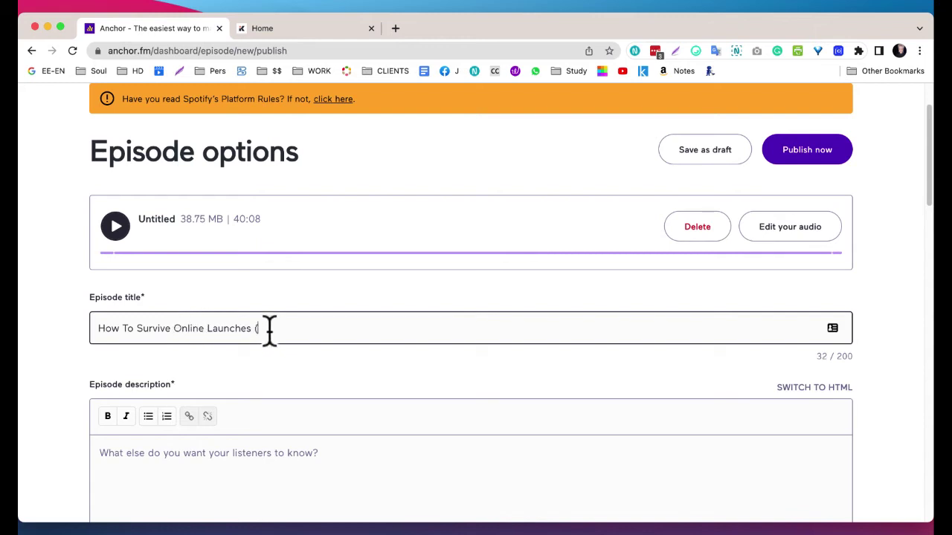
pyautogui.write(' (w/ Human Design')
pyautogui.click(265, 327)
pyautogui.write('ith Human Design')
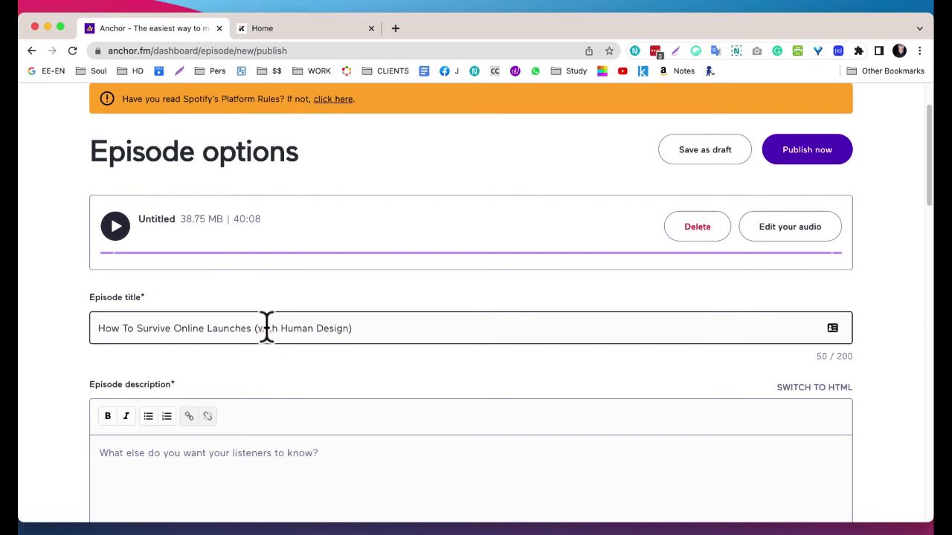
pyautogui.click(171, 466)
pyautogui.scroll(-5, 172, 467)
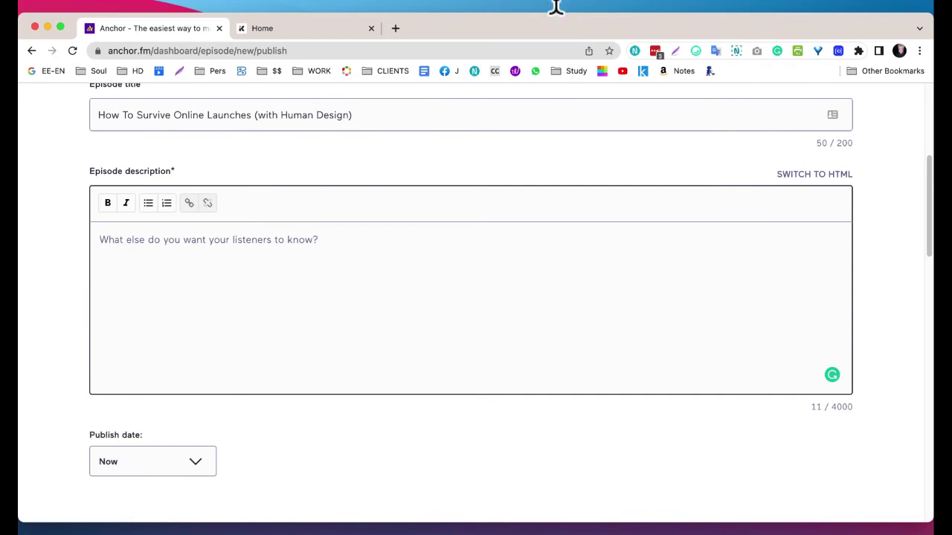
pyautogui.click(583, 9)
pyautogui.write('https://hot.marketingbyhumandesign.com/survivelaunches')
pyautogui.moveTo(378, 239); pyautogui.dragTo(101, 227)
pyautogui.press('super+c')
pyautogui.click(189, 203)
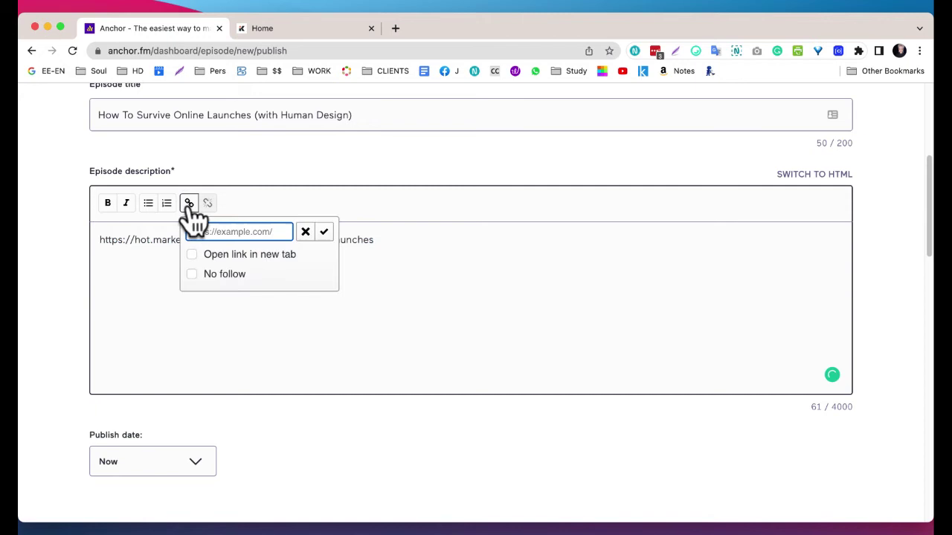
pyautogui.press('super+v')
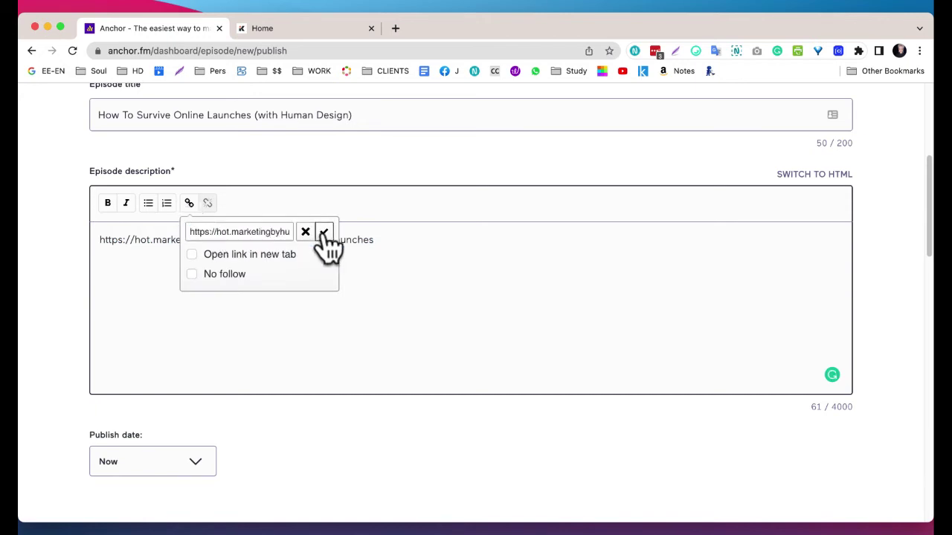
pyautogui.click(324, 232)
pyautogui.click(101, 240)
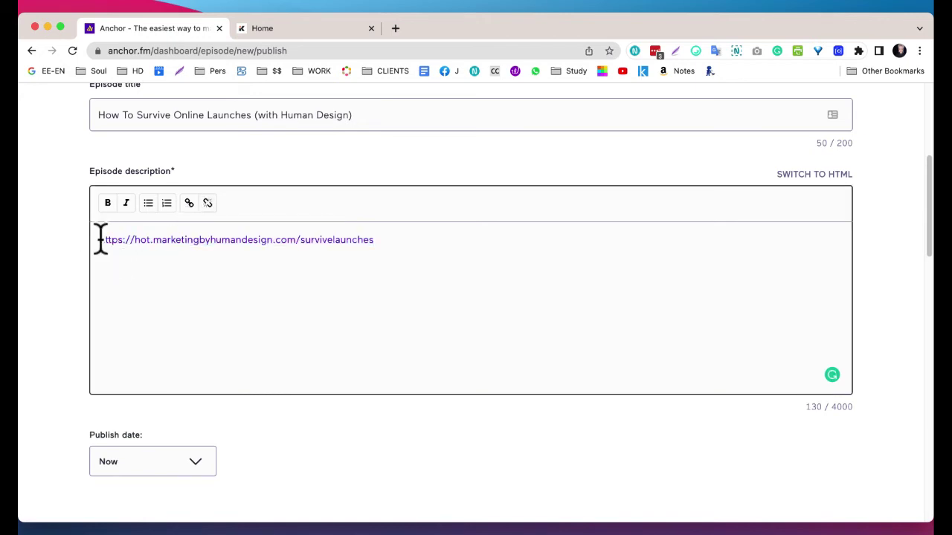
# Insert "How To Survive Launches With Human Design - read on Influencive" before the link in the episode description
pyautogui.write('Dow To Survi')
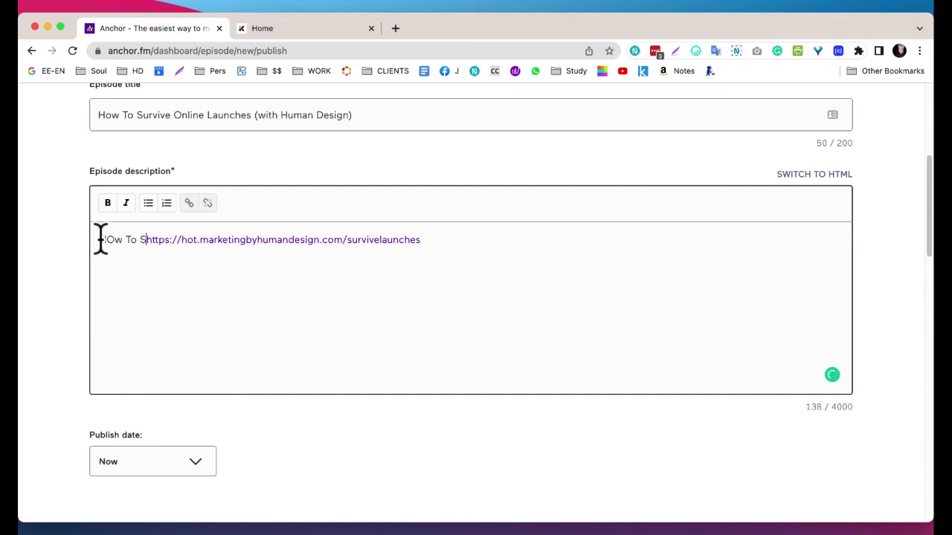
pyautogui.write('ve')
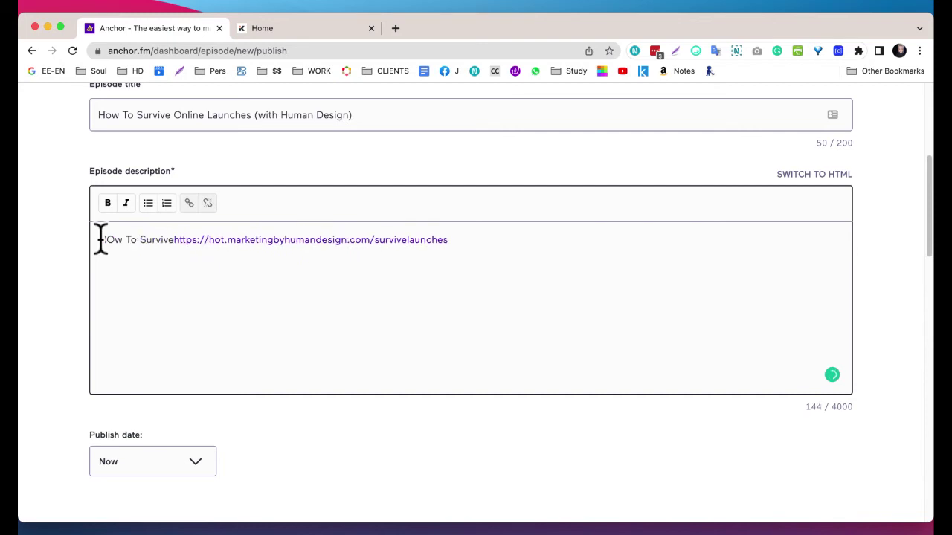
pyautogui.click(111, 240)
pyautogui.moveTo(113, 242); pyautogui.dragTo(107, 239)
pyautogui.write('o')
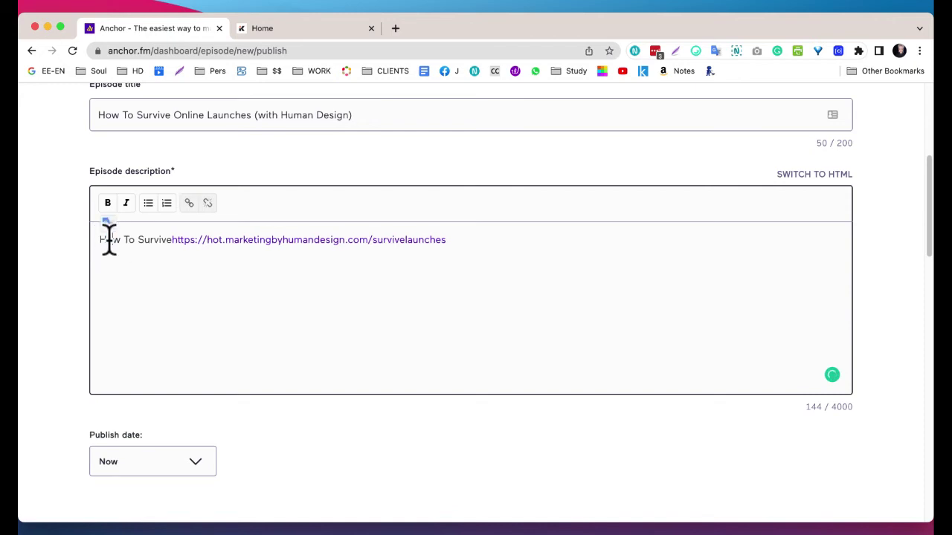
pyautogui.click(171, 239)
pyautogui.write('Launches W')
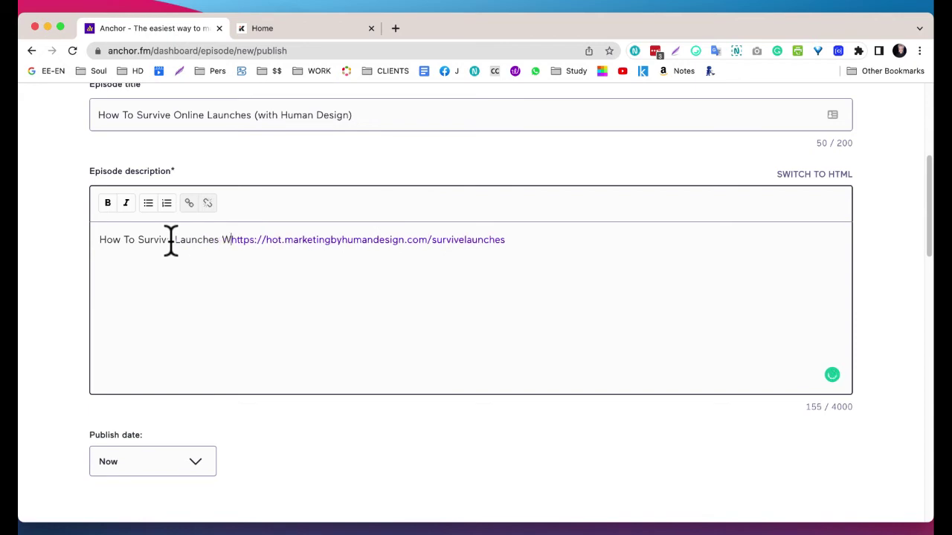
pyautogui.write('ith Human De')
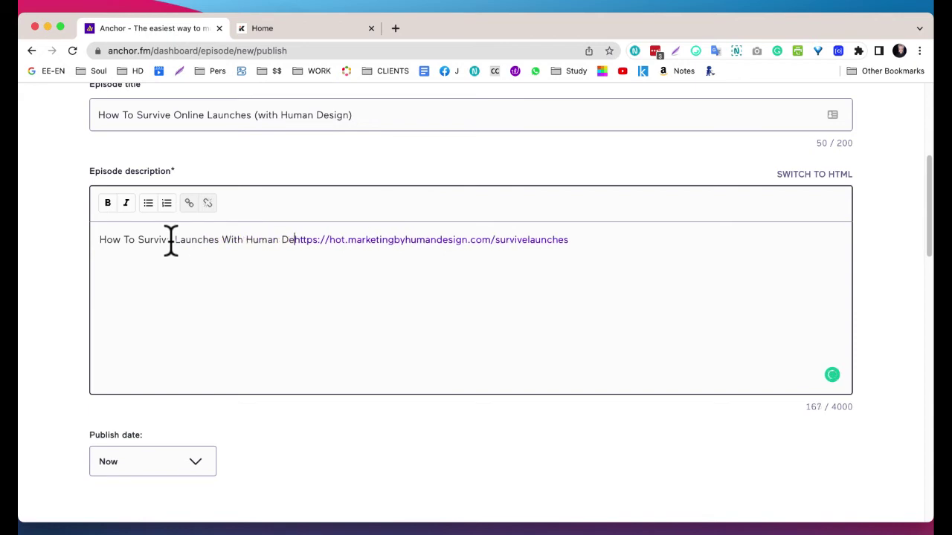
pyautogui.write('sign - read')
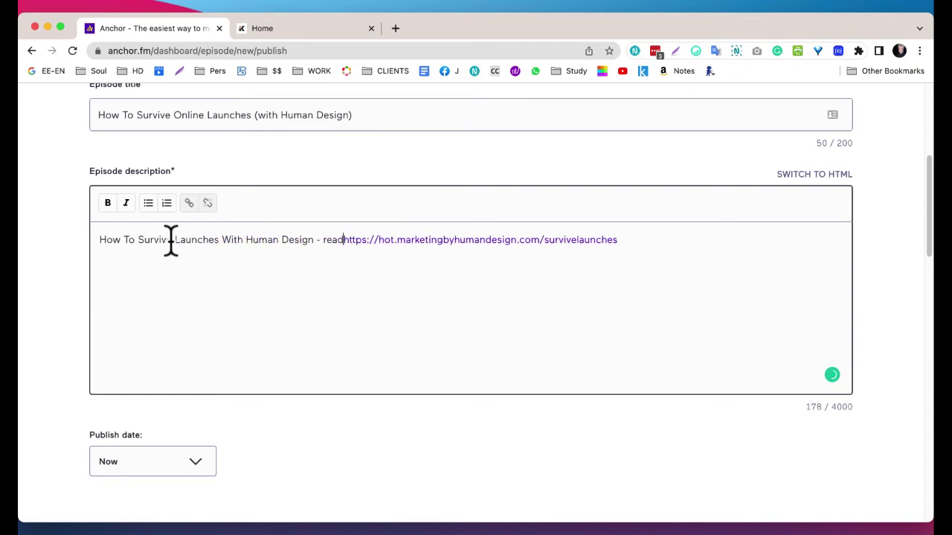
pyautogui.write(' on Influ')
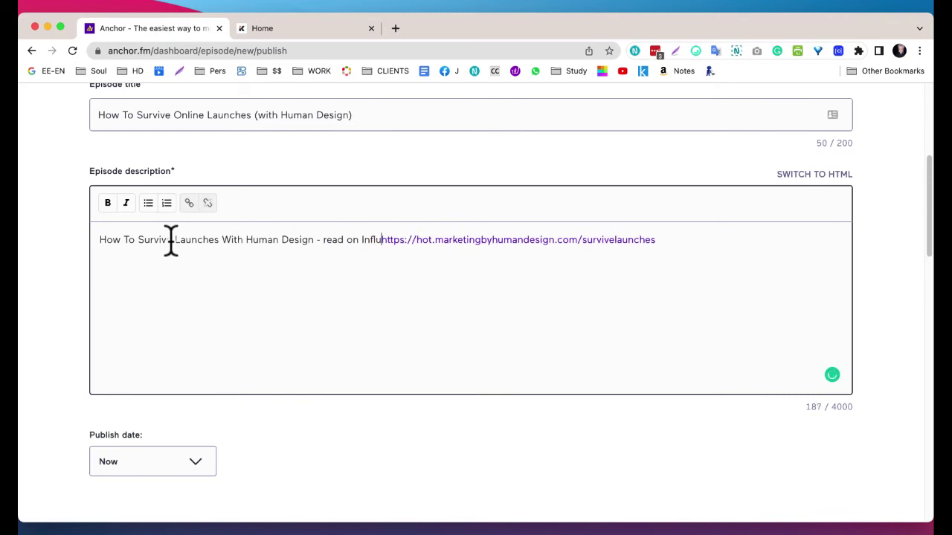
pyautogui.write('encive')
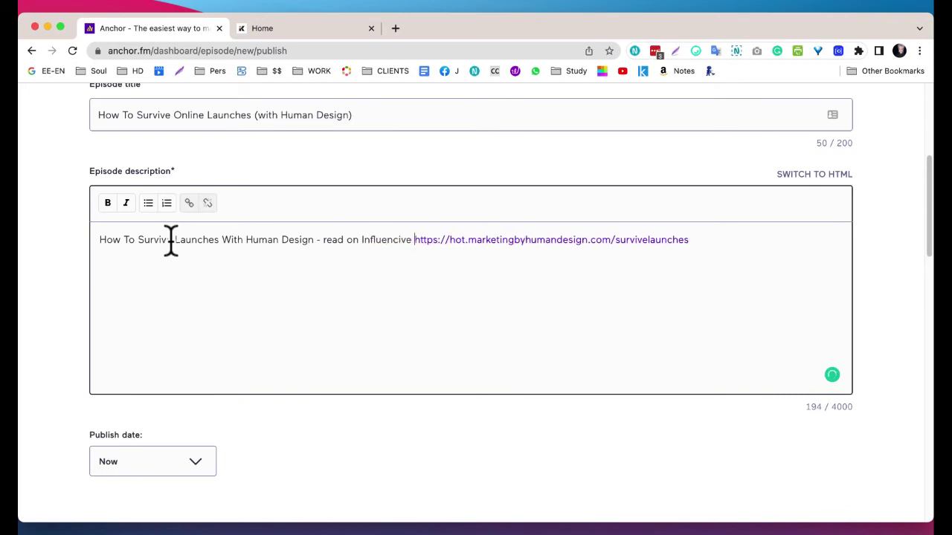
# Add a second description line reading "Order Marketing Blueprint By Design™"
pyautogui.click(717, 239)
pyautogui.press('Return')
pyautogui.click(585, 3)
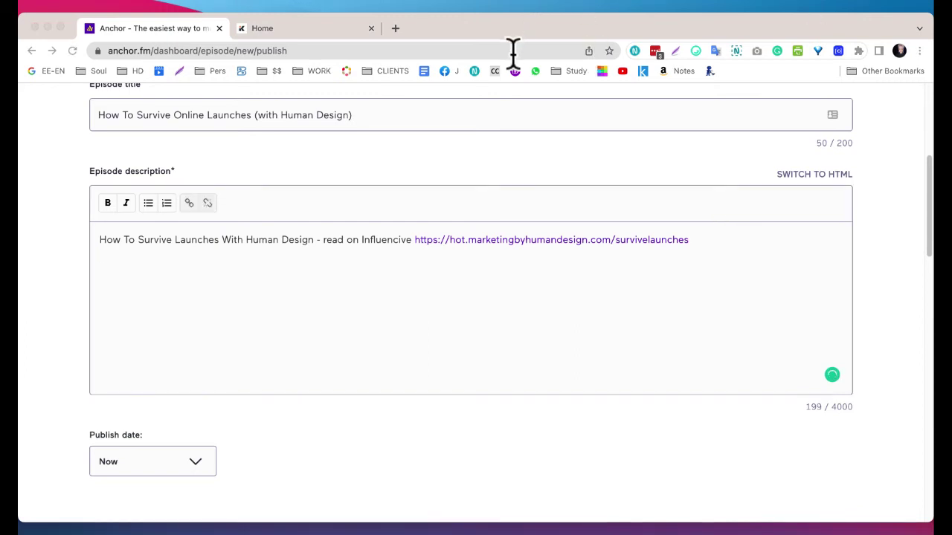
pyautogui.press('super+Tab')
pyautogui.click(104, 253)
pyautogui.write('Marketing Blueprint By Design™')
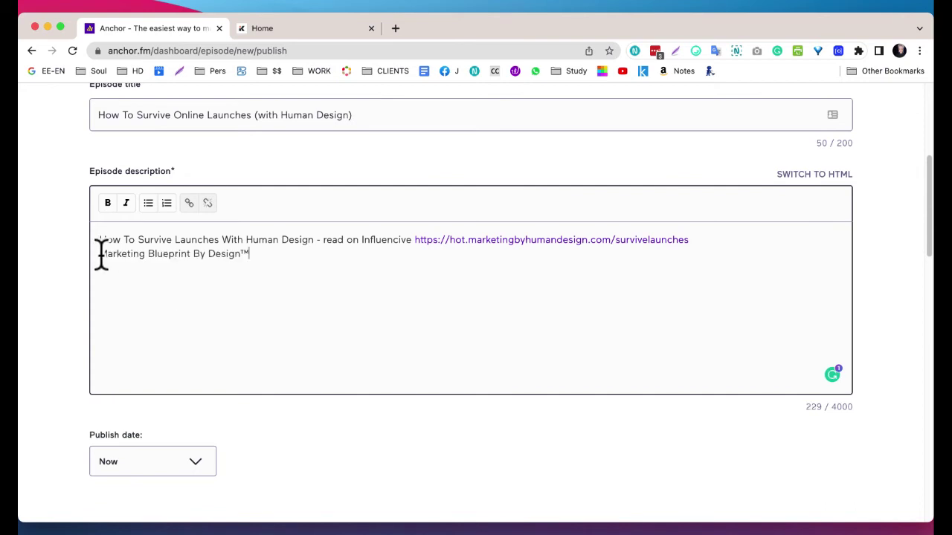
pyautogui.write('Freder')
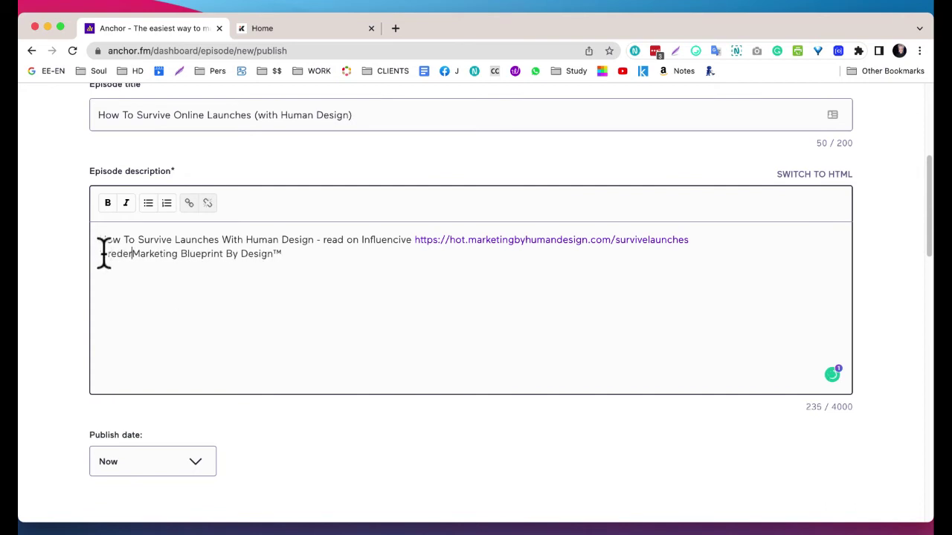
pyautogui.press('BackSpace')
pyautogui.press('BackSpace')
pyautogui.write('der')
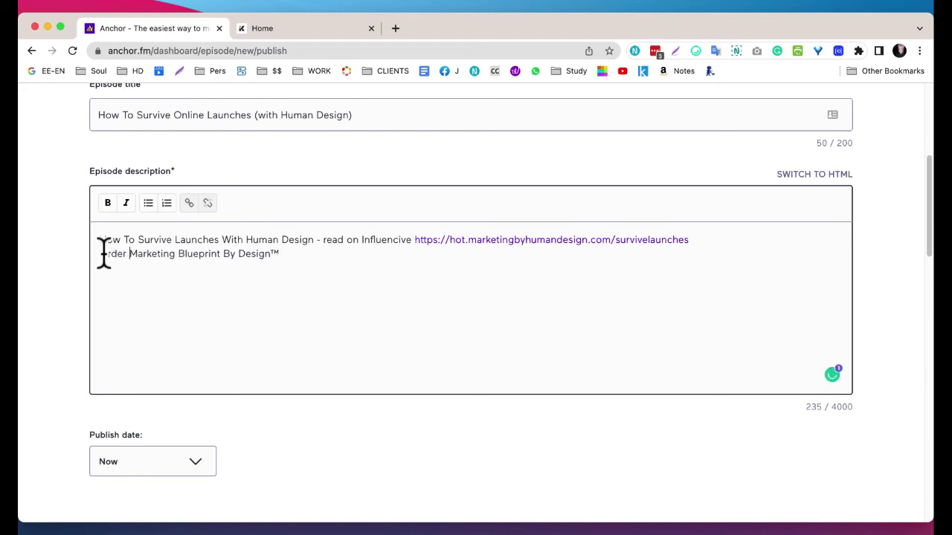
# Append the web address of the host's marketingbyhumandesignblueprint page to the end of the second description line
pyautogui.click(295, 250)
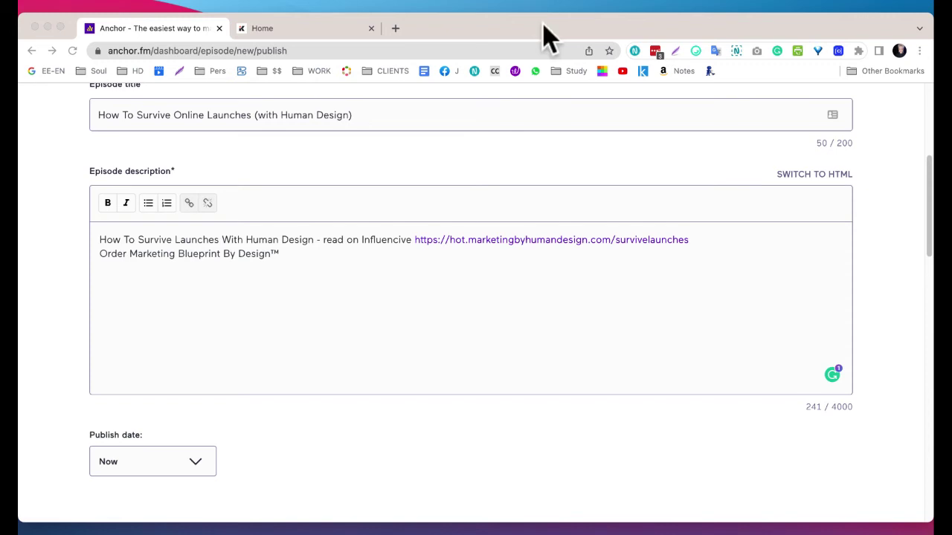
pyautogui.click(389, 276)
pyautogui.write('https://juliettestapleton.com/marketingbyhumandesignblueprint')
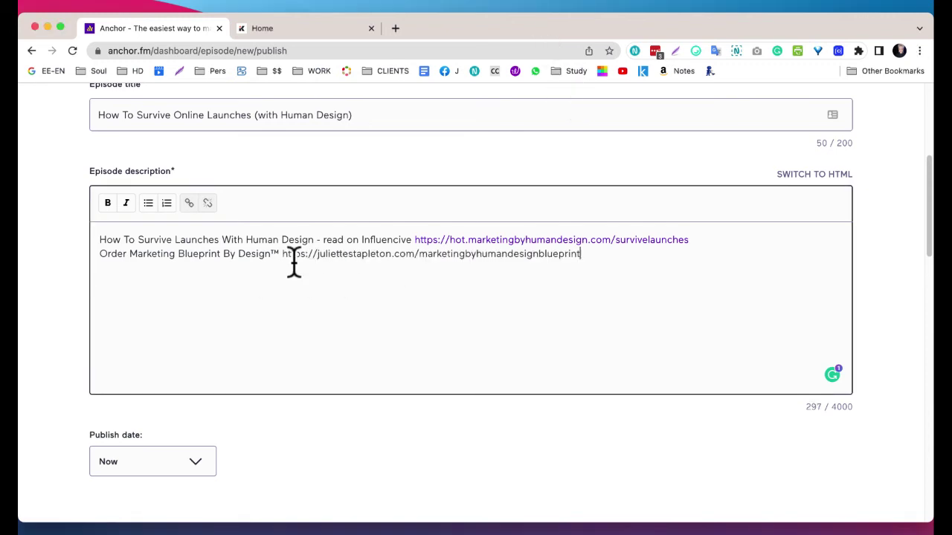
# Hyperlink the blueprint page address to itself and insert "here" in front of it
pyautogui.moveTo(283, 254); pyautogui.dragTo(580, 253)
pyautogui.press('super+c')
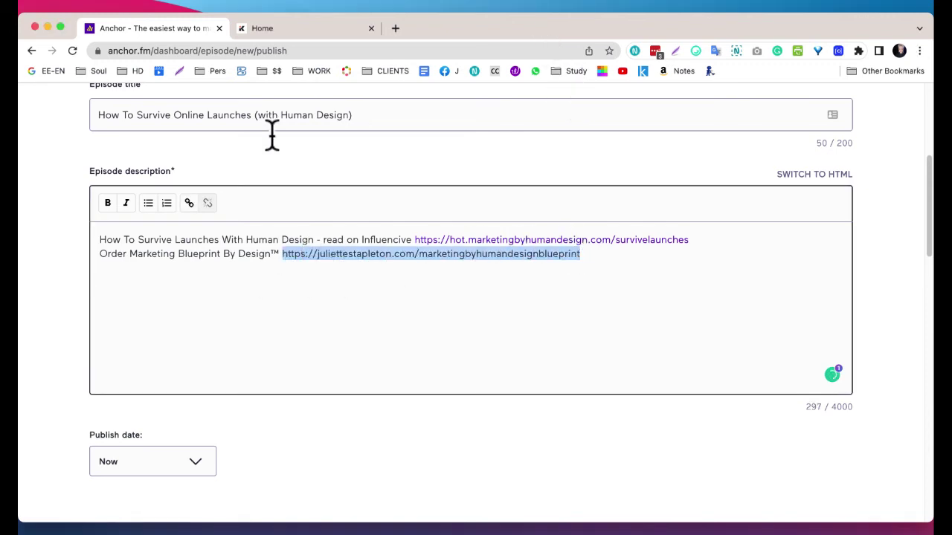
pyautogui.click(189, 203)
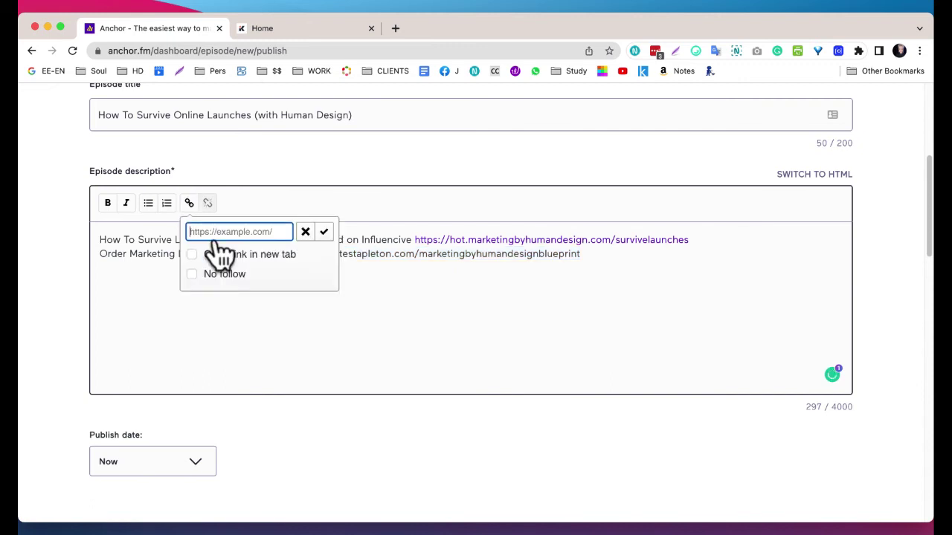
pyautogui.press('super+v')
pyautogui.click(324, 232)
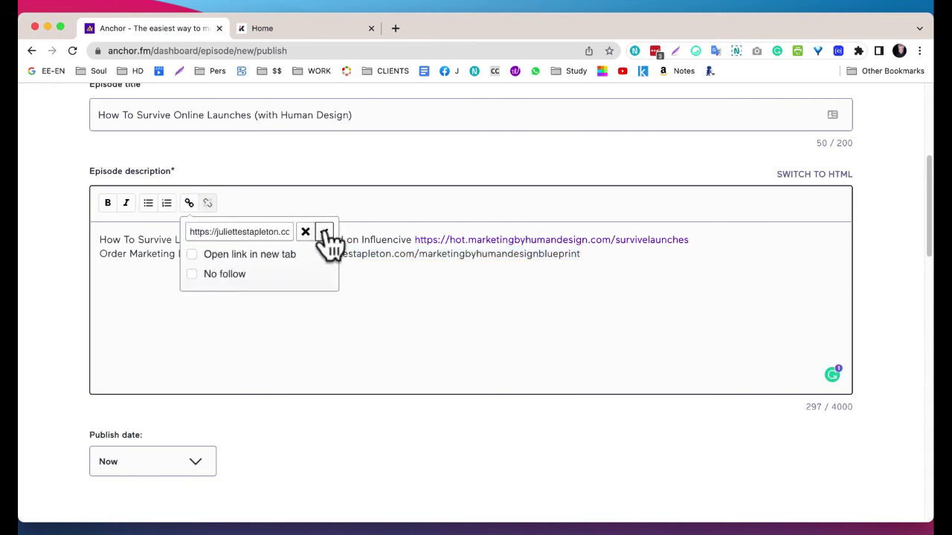
pyautogui.click(279, 253)
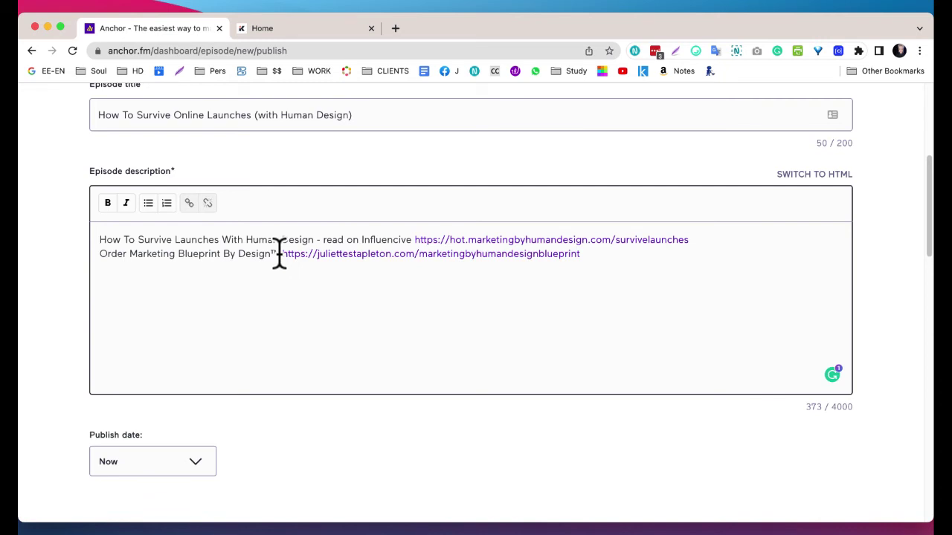
pyautogui.write('here')
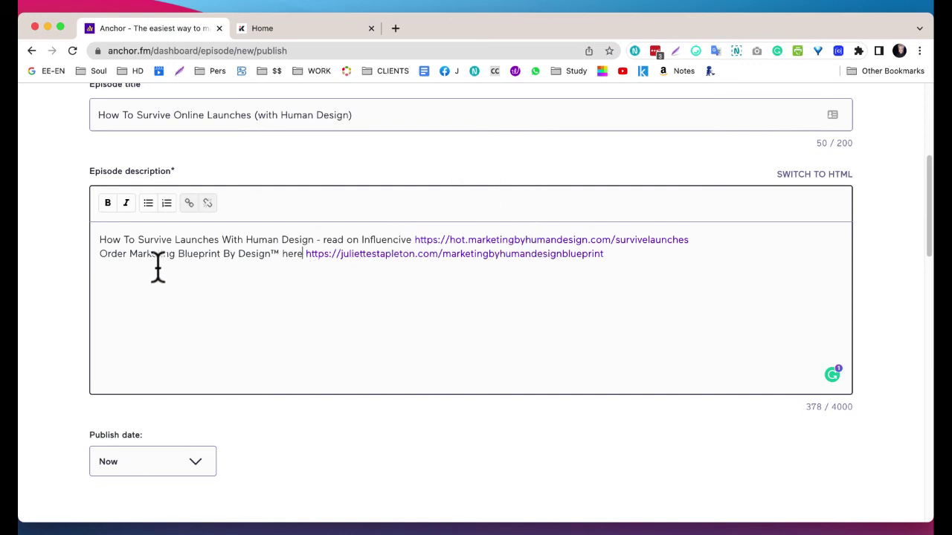
# Schedule the episode's publish date for April 25, 2022
pyautogui.scroll(5, 786, 329)
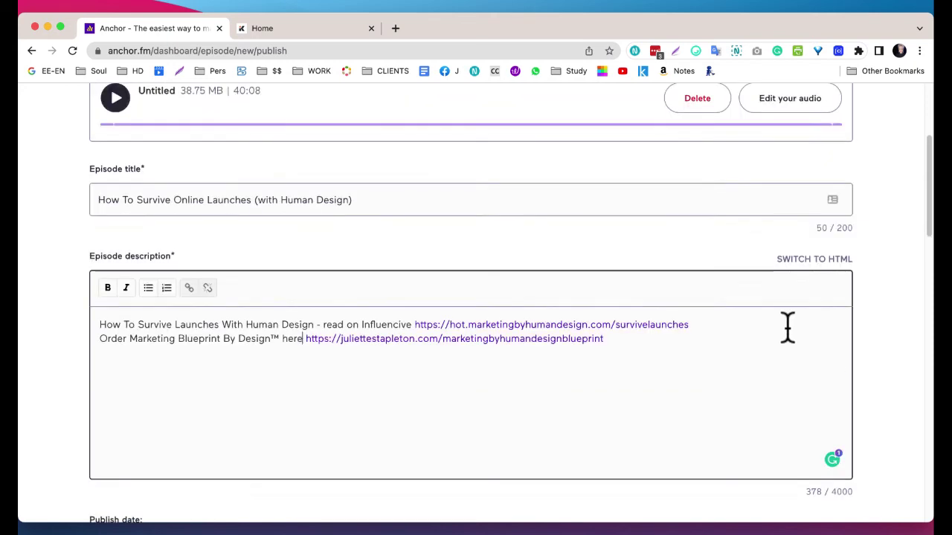
pyautogui.scroll(-2, 416, 301)
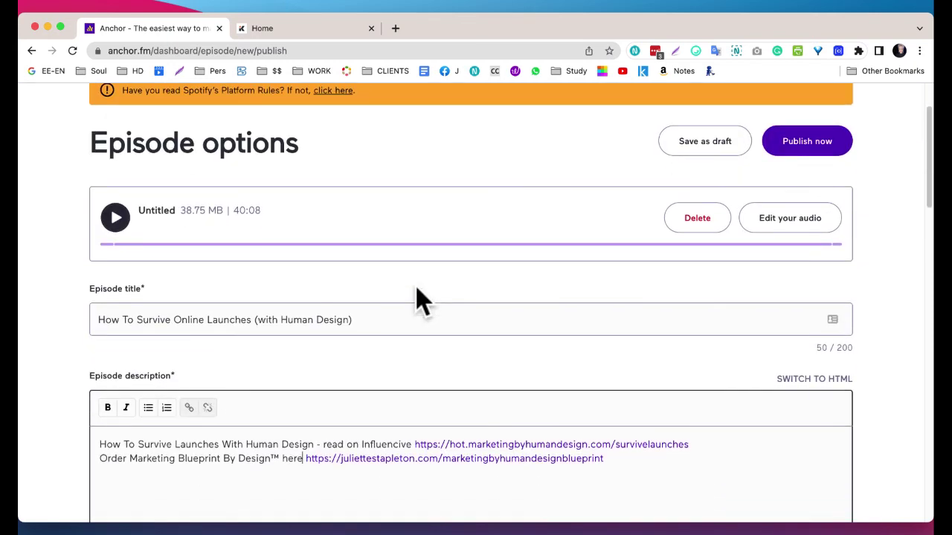
pyautogui.scroll(-6, 421, 302)
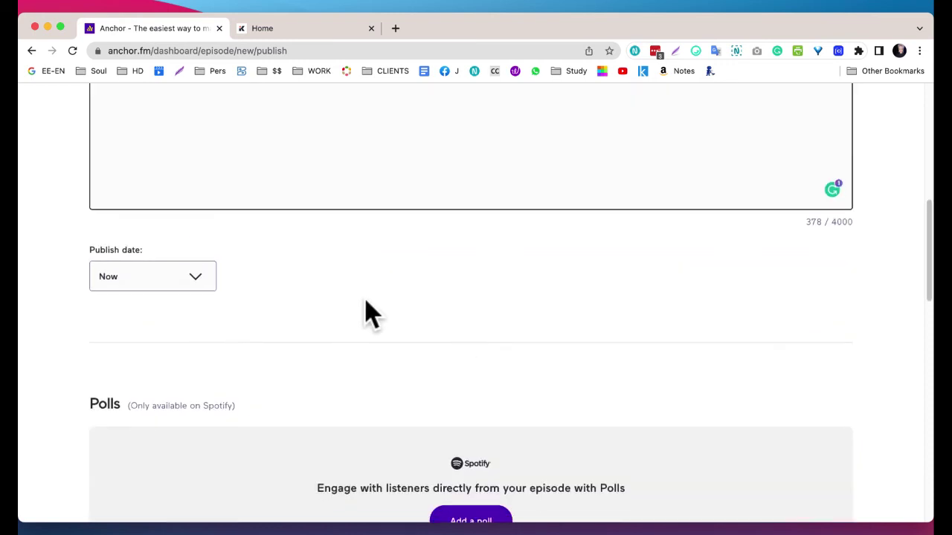
pyautogui.click(151, 293)
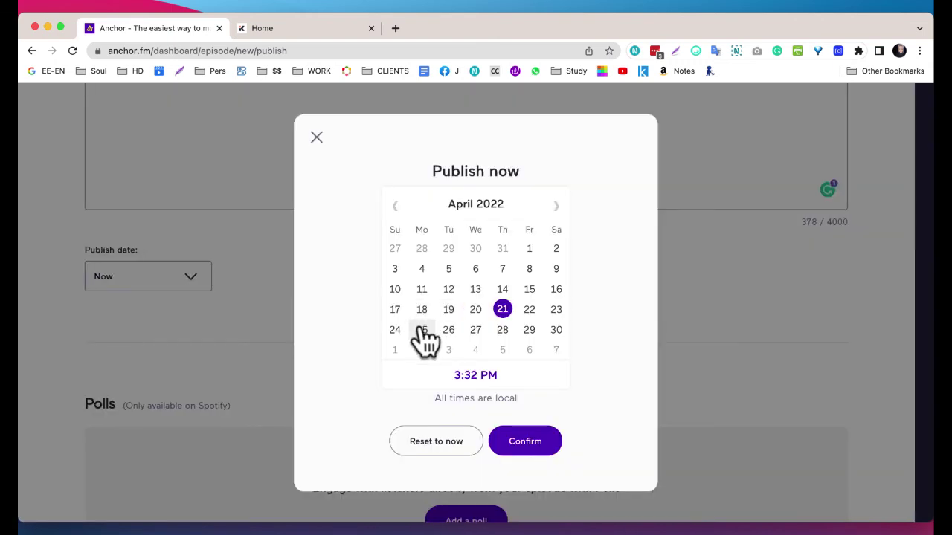
pyautogui.click(422, 332)
pyautogui.click(529, 443)
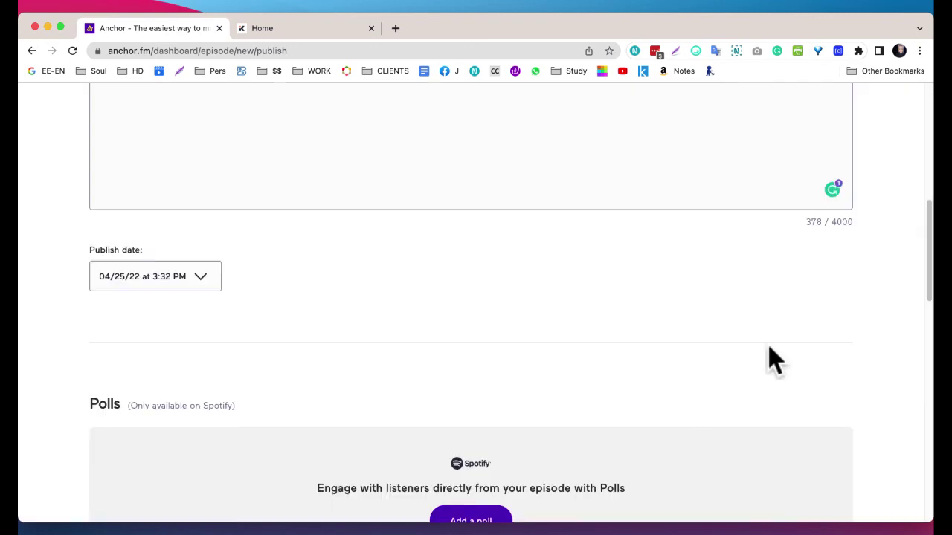
# Review the remaining episode options: polls, Q&A, season and episode numbers, episode type, content rating and episode art
pyautogui.scroll(-5, 773, 361)
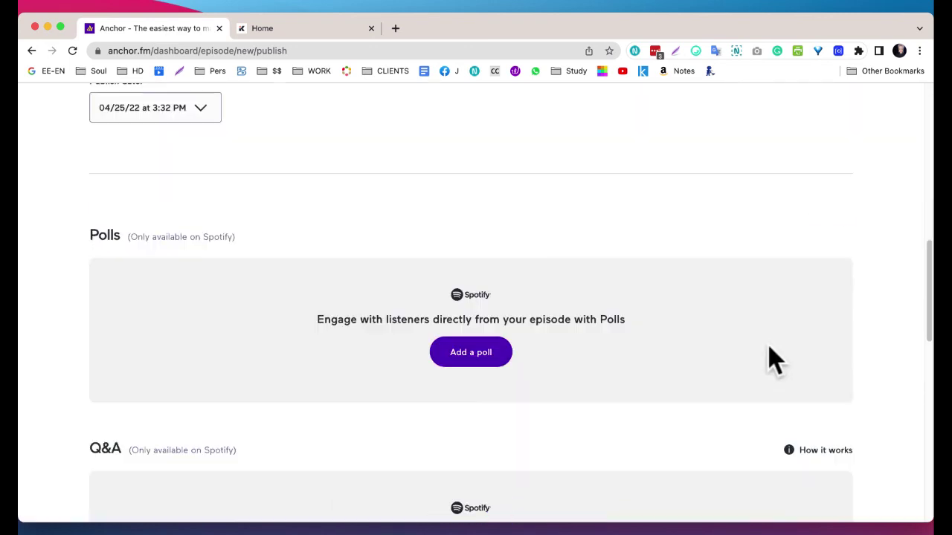
pyautogui.scroll(-4, 769, 358)
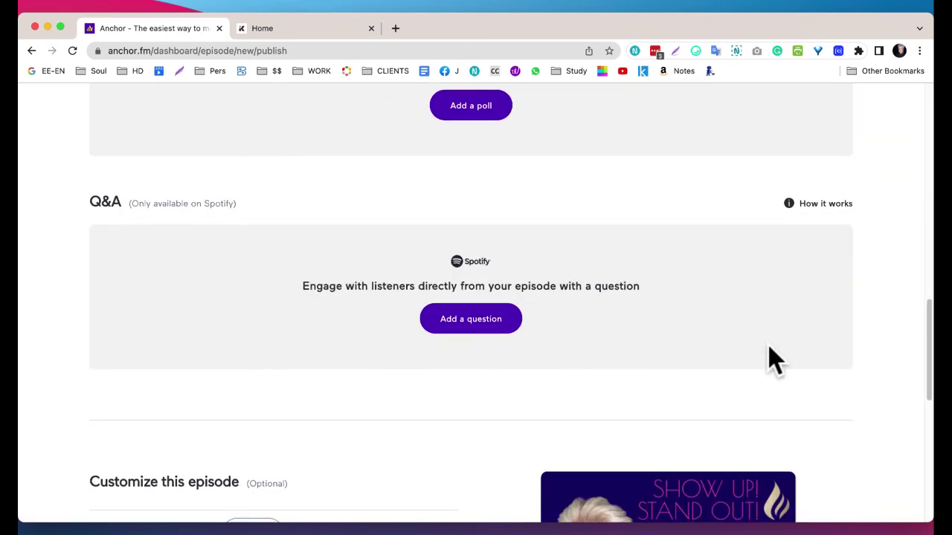
pyautogui.scroll(-4, 766, 386)
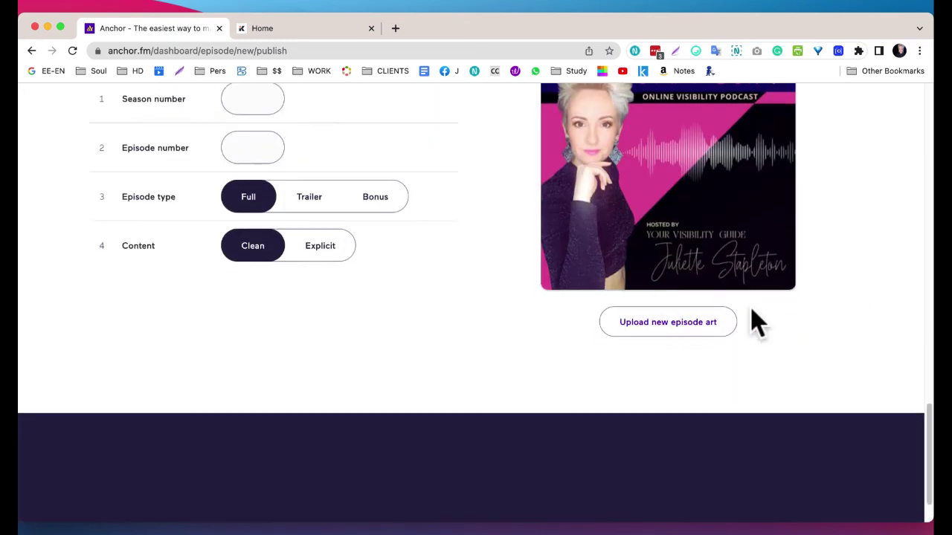
pyautogui.scroll(3, 818, 323)
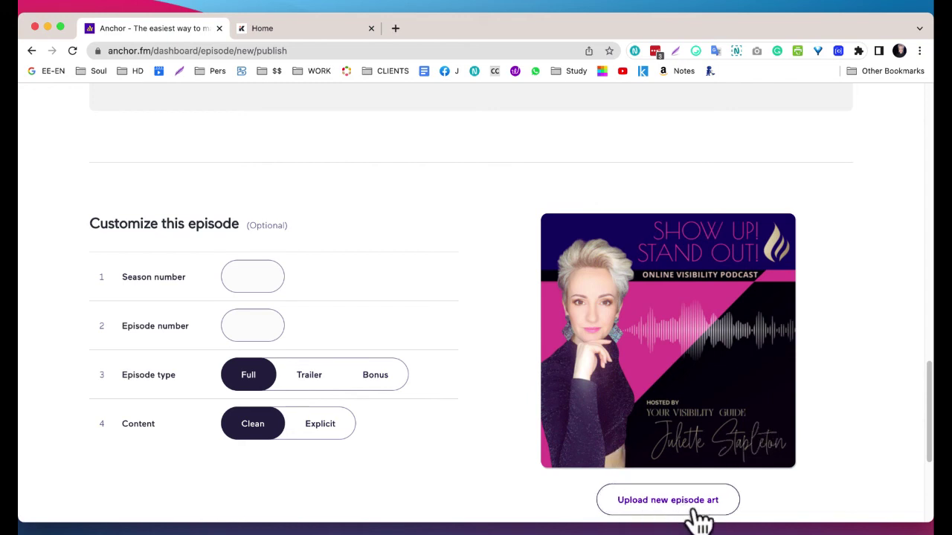
pyautogui.scroll(-1, 878, 384)
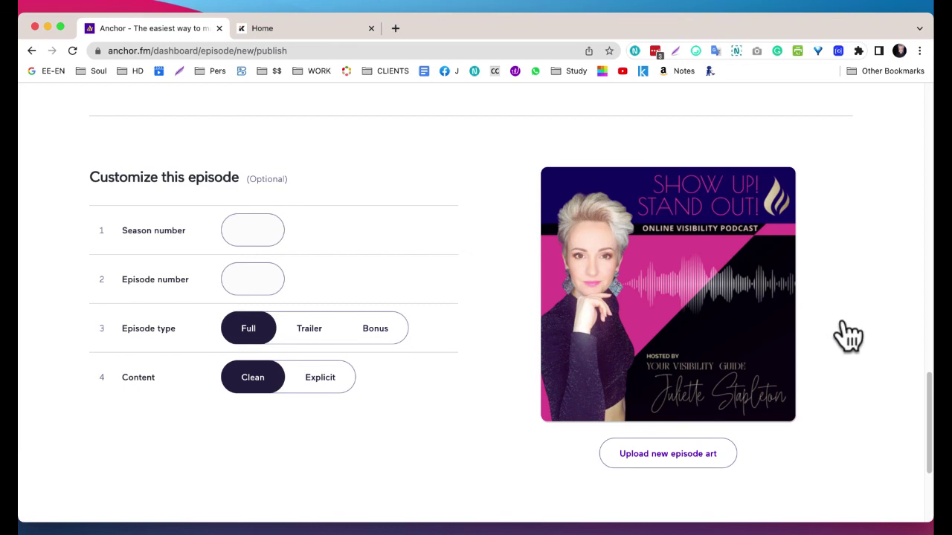
pyautogui.scroll(-3, 847, 334)
pyautogui.scroll(3, 98, 298)
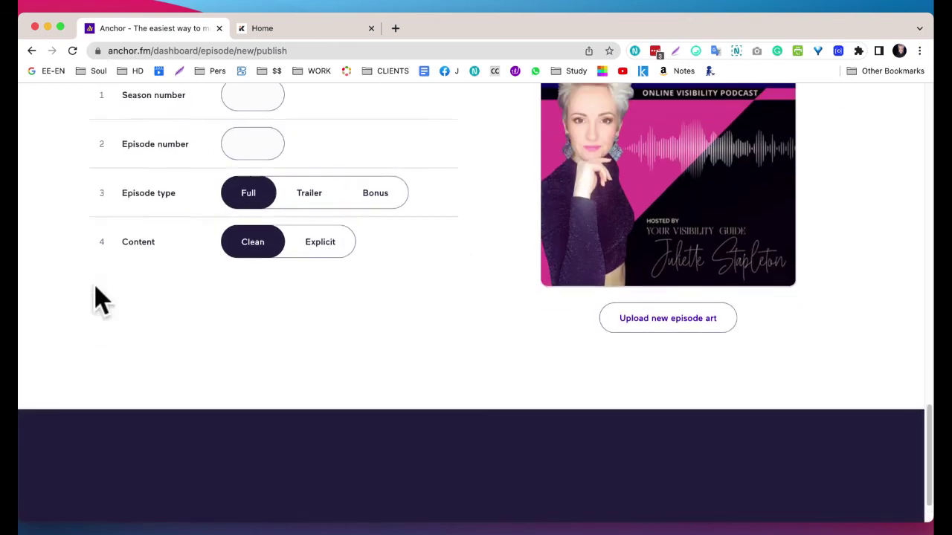
pyautogui.scroll(4, 892, 340)
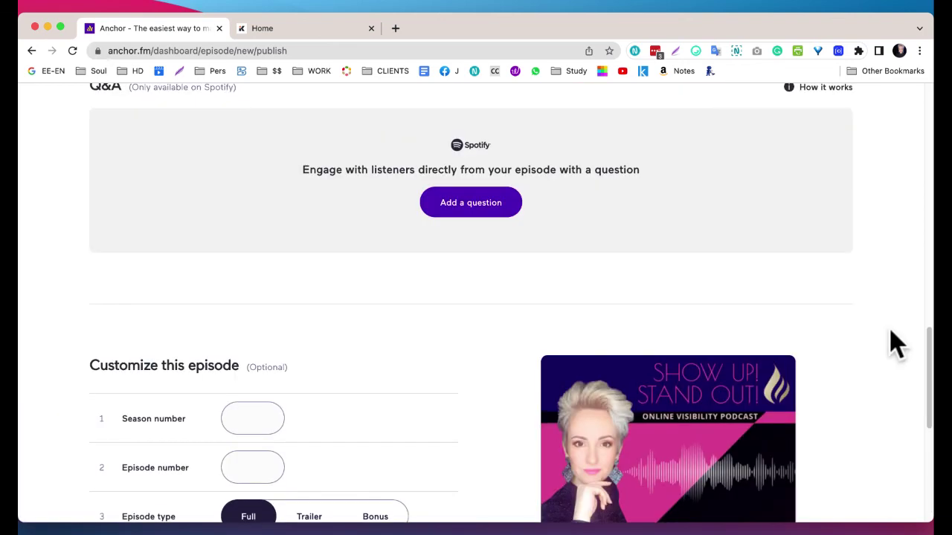
pyautogui.scroll(3, 892, 340)
pyautogui.scroll(1, 892, 339)
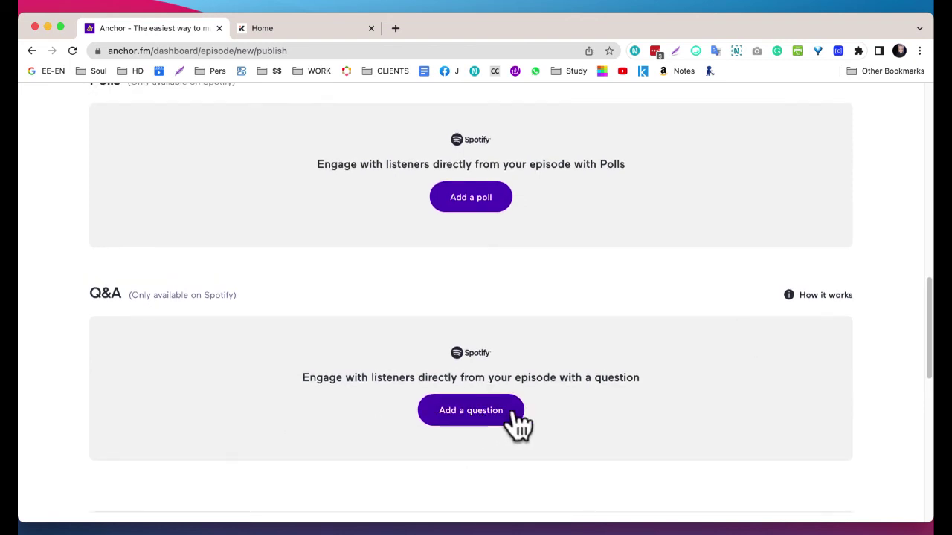
pyautogui.scroll(2, 204, 296)
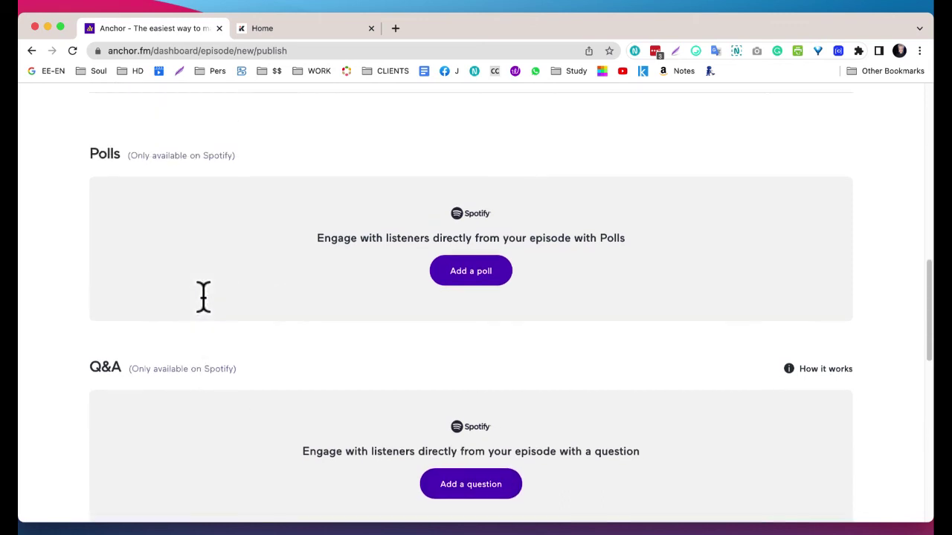
pyautogui.scroll(5, 204, 308)
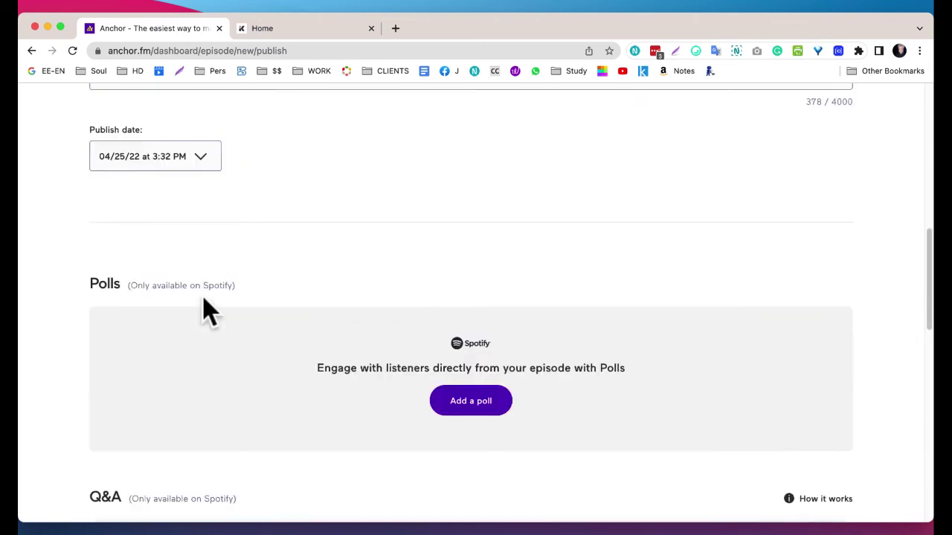
pyautogui.scroll(2, 443, 334)
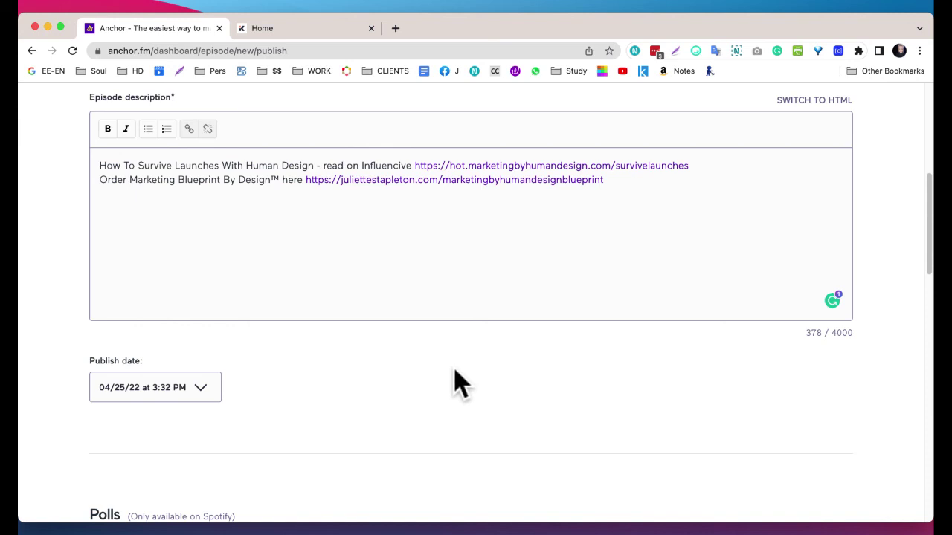
# Submit the completed episode for scheduled publishing
pyautogui.click(879, 234)
pyautogui.scroll(5, 884, 245)
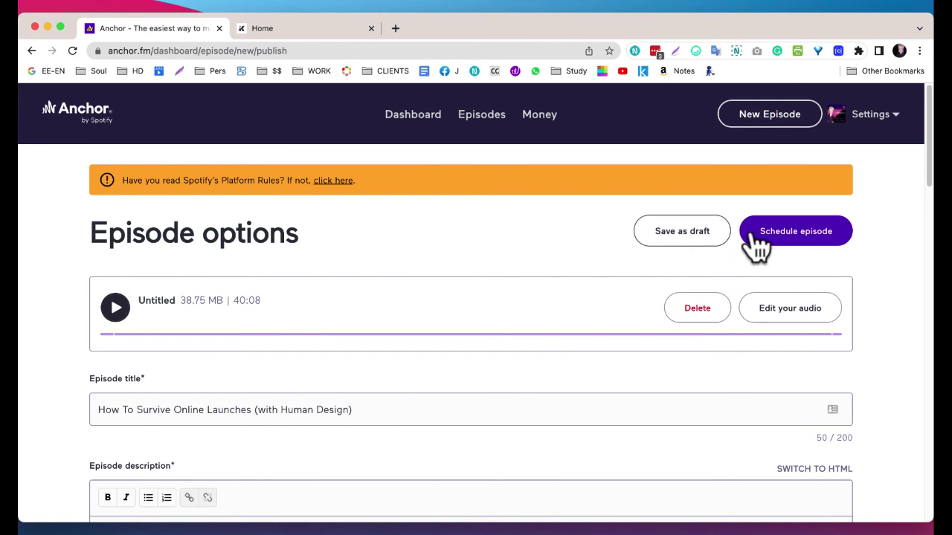
pyautogui.click(787, 246)
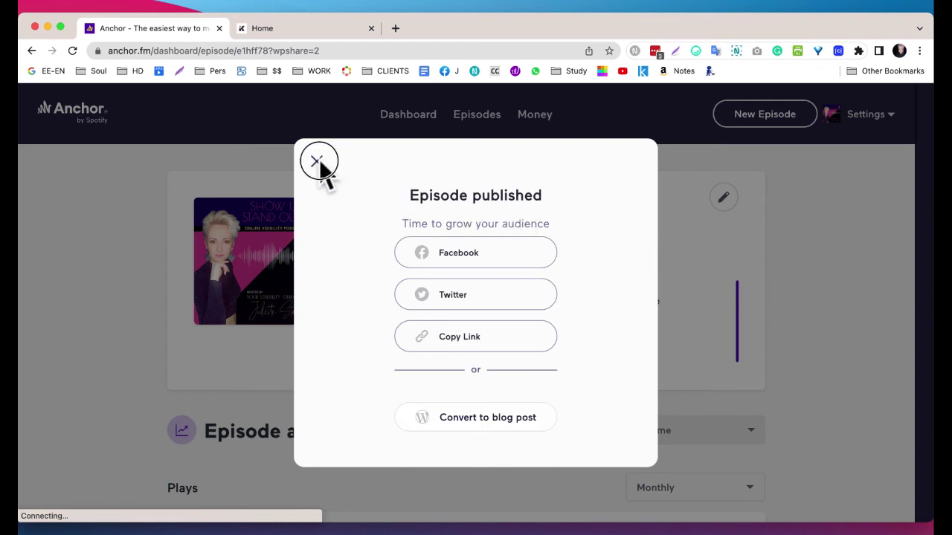
# Dismiss the episode sharing prompt and review the scheduled episode's details and analytics page
pyautogui.click(892, 307)
pyautogui.scroll(-5, 892, 312)
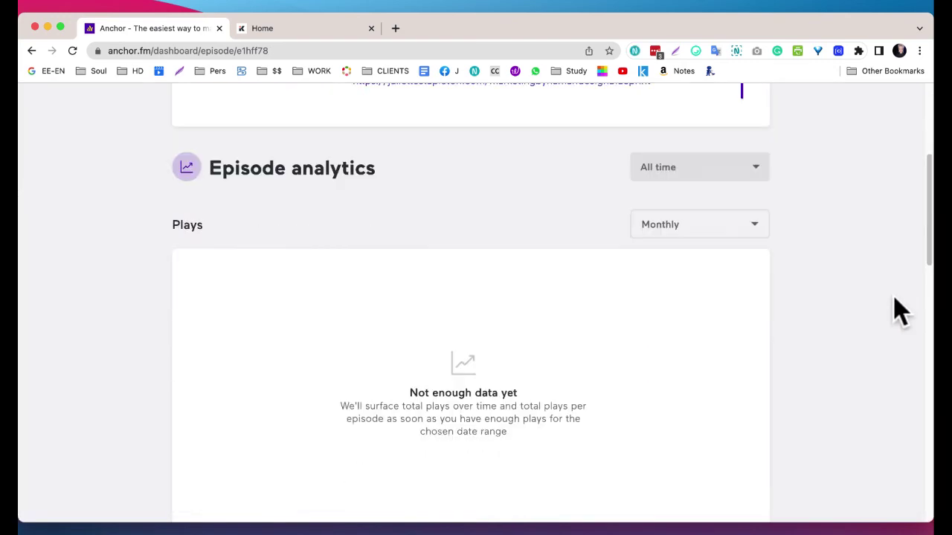
pyautogui.scroll(5, 922, 236)
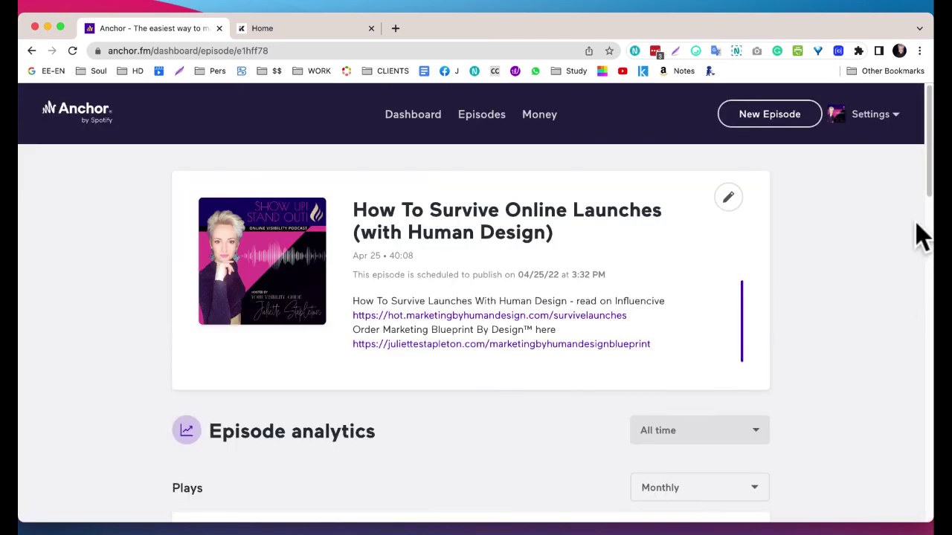
# Open the list of all episodes and check the actions available for "How To Survive Online Launches (with Human Design)"
pyautogui.click(485, 119)
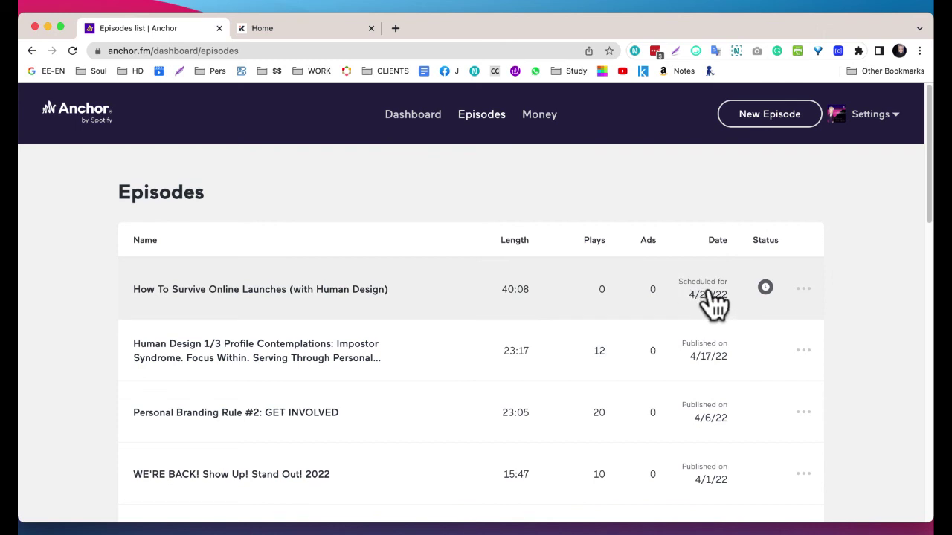
pyautogui.click(803, 288)
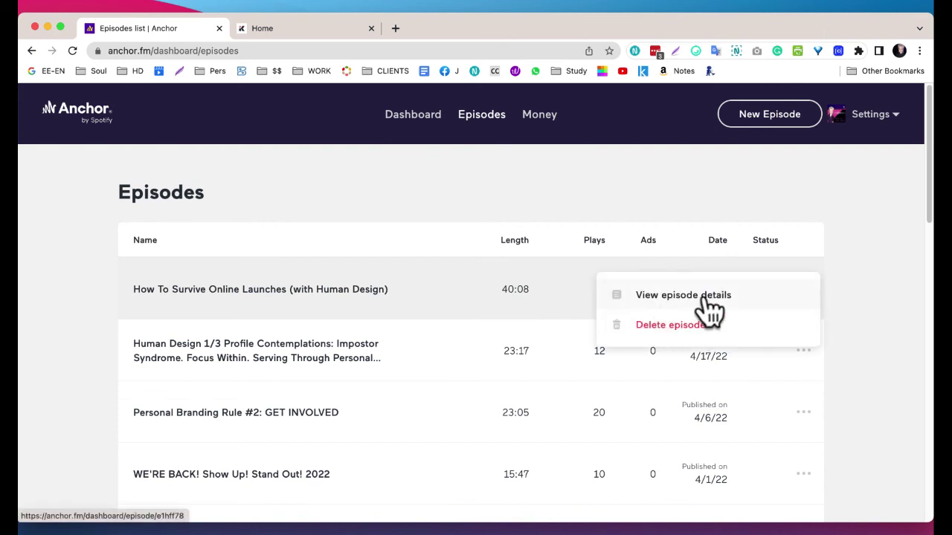
pyautogui.click(877, 230)
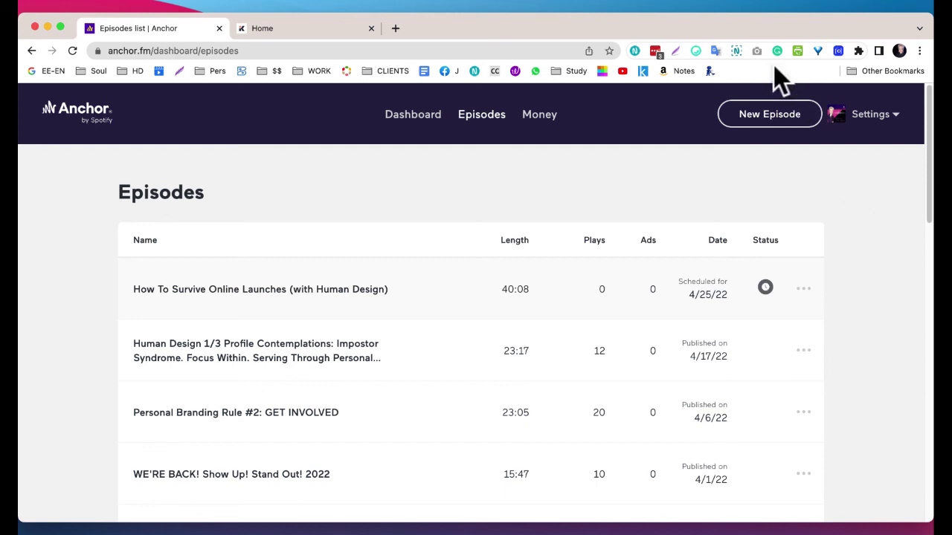
pyautogui.click(590, 190)
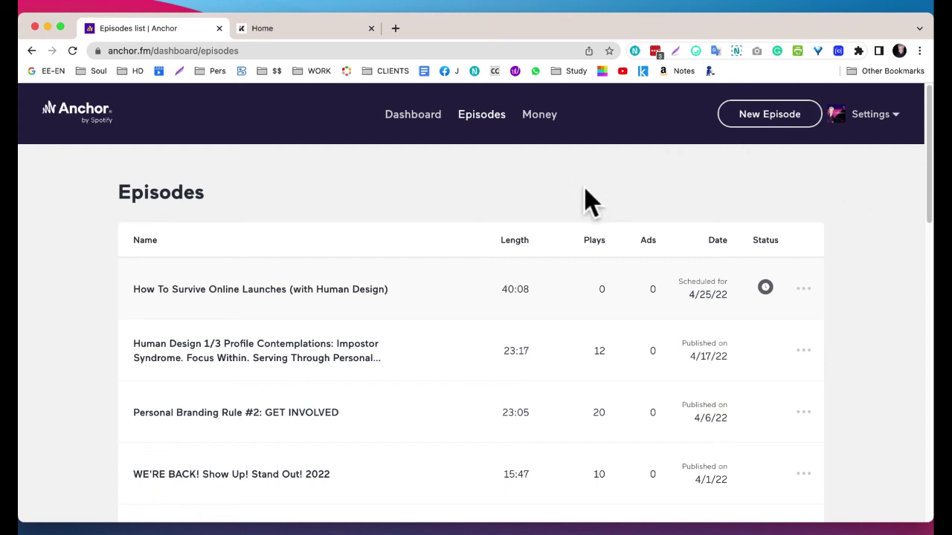